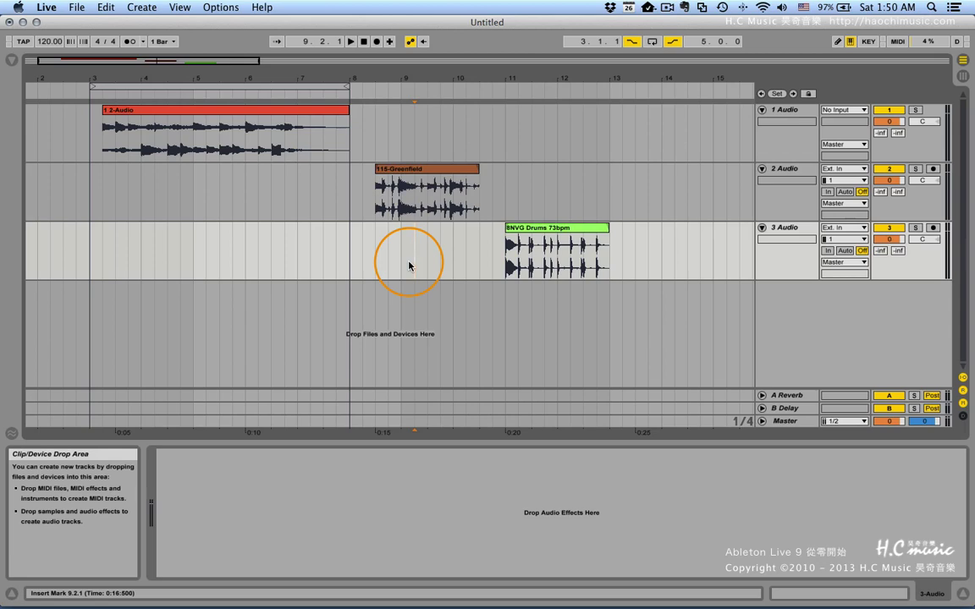
- Show the browser's Sounds category, insert a MIDI track below the third audio track and load the Grand Piano Pad preset onto it
left_click(11, 60)
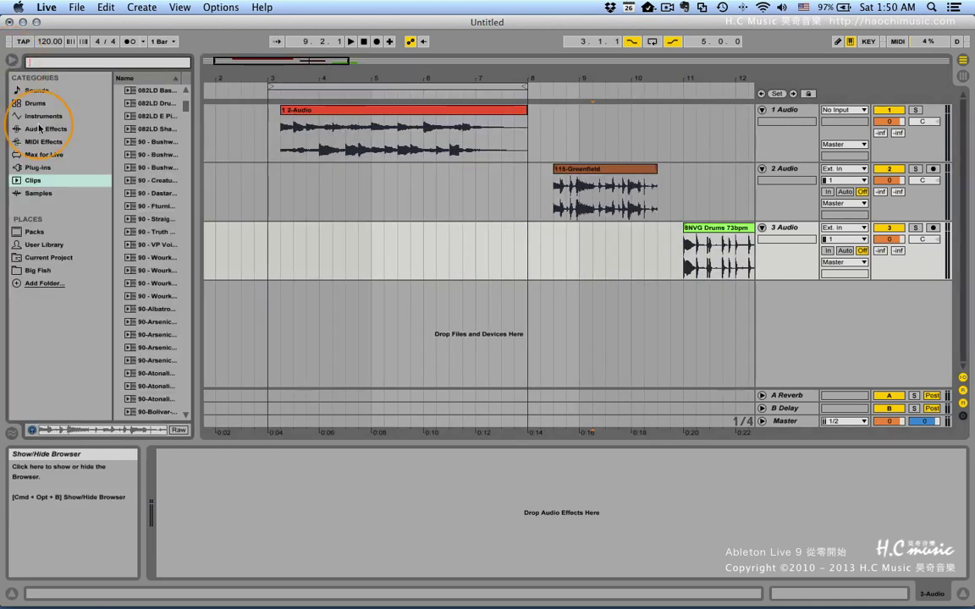
left_click(38, 89)
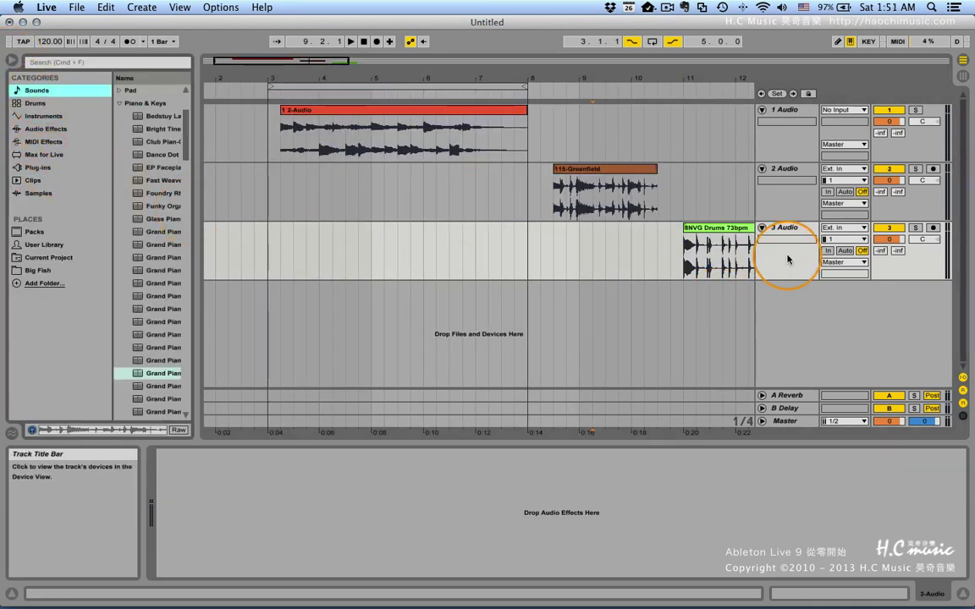
key("super+shift+t")
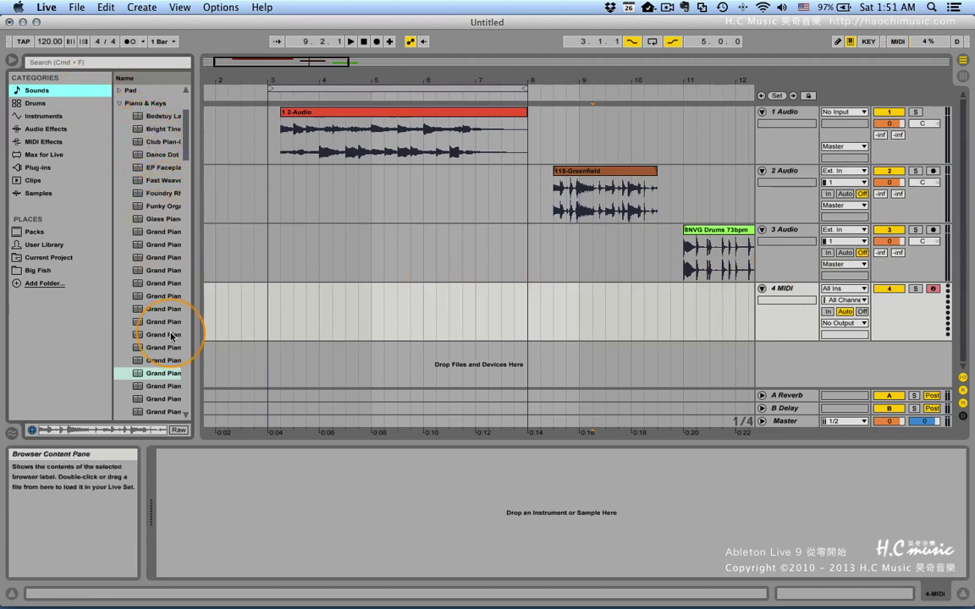
left_click(157, 360)
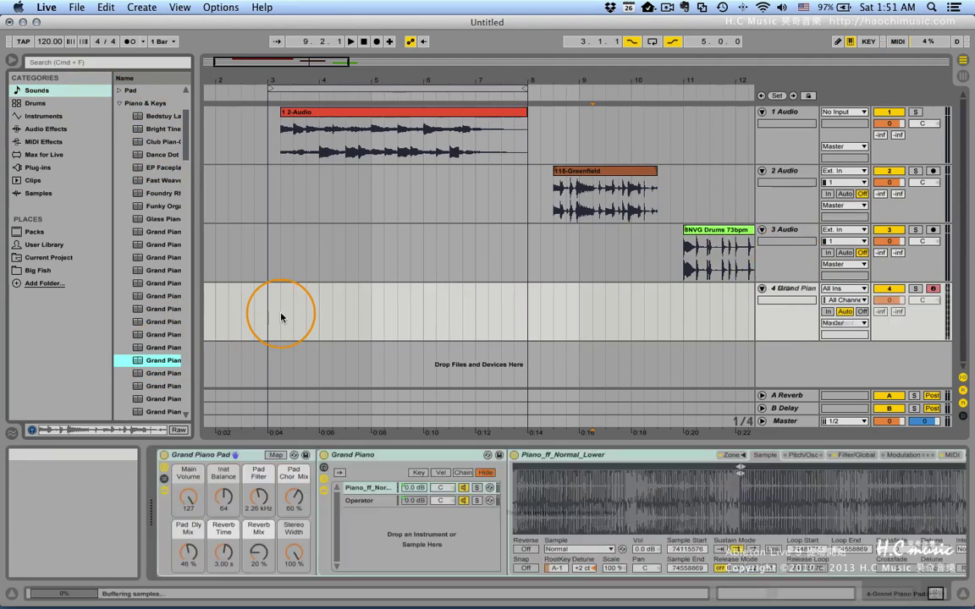
left_click(777, 323)
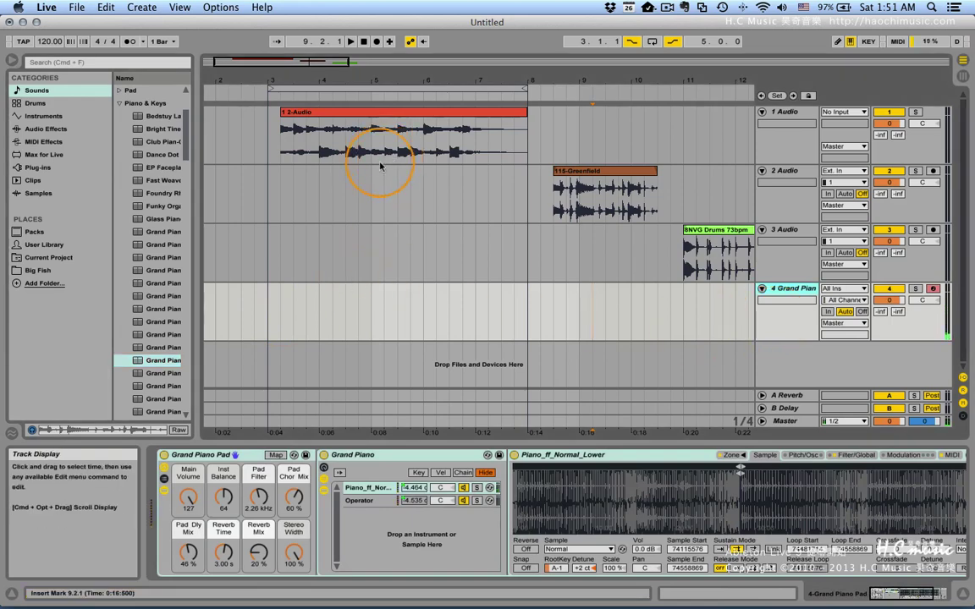
left_click(348, 114)
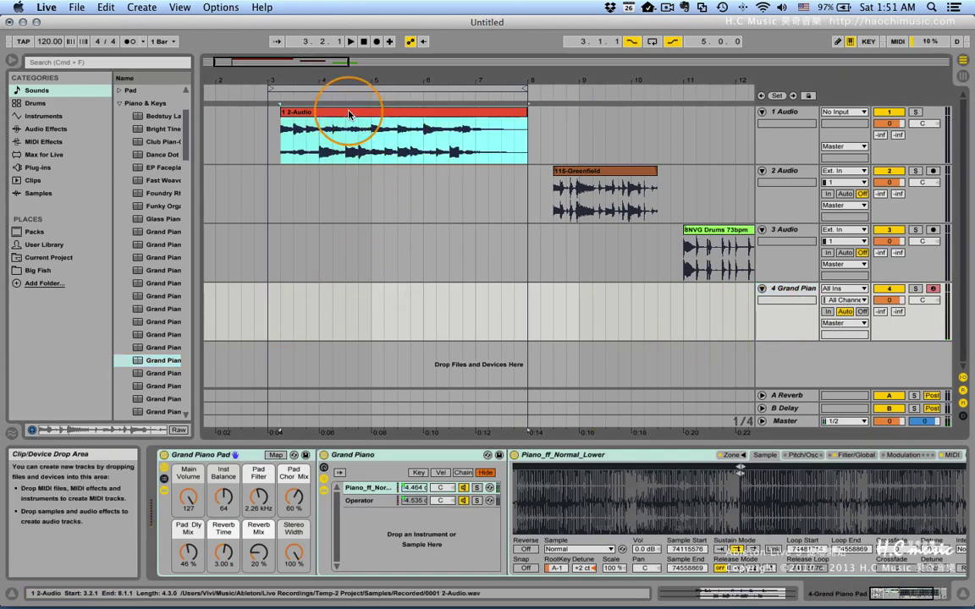
left_click_drag(348, 113, 335, 302)
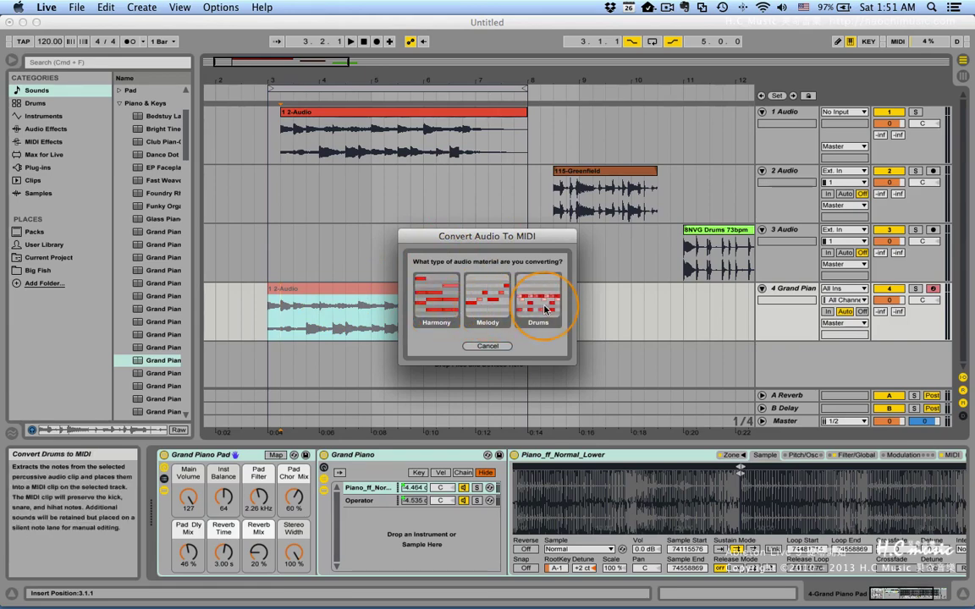
left_click(486, 346)
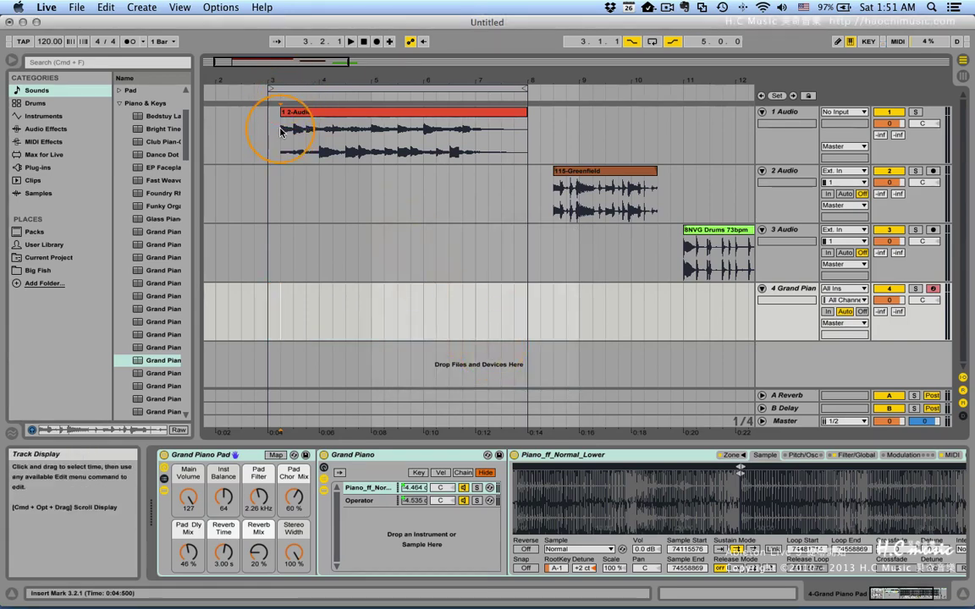
- Play back the 1 2-Audio clip on the first track from its start at 3.2.1
left_click(279, 154)
key("space")
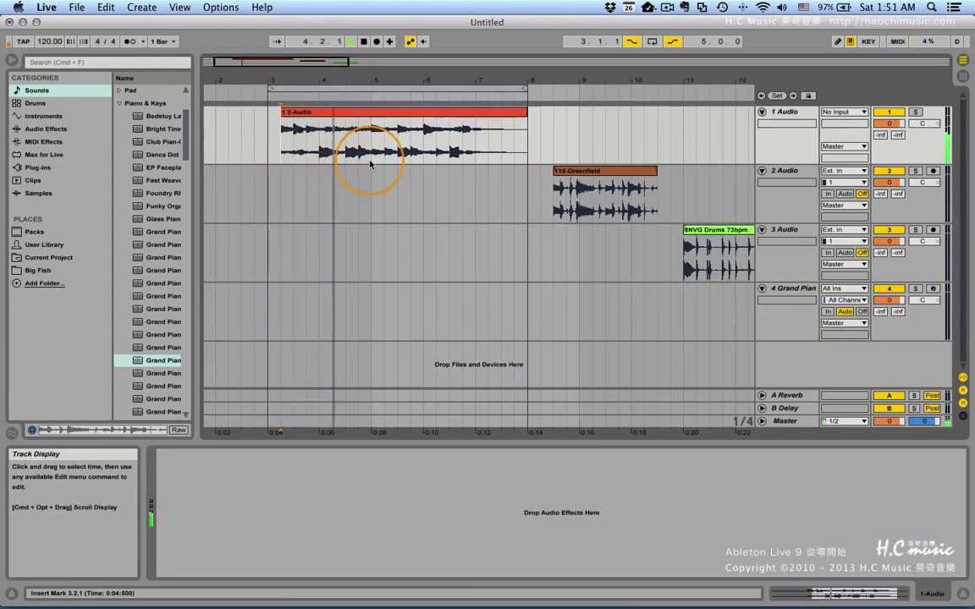
key("space")
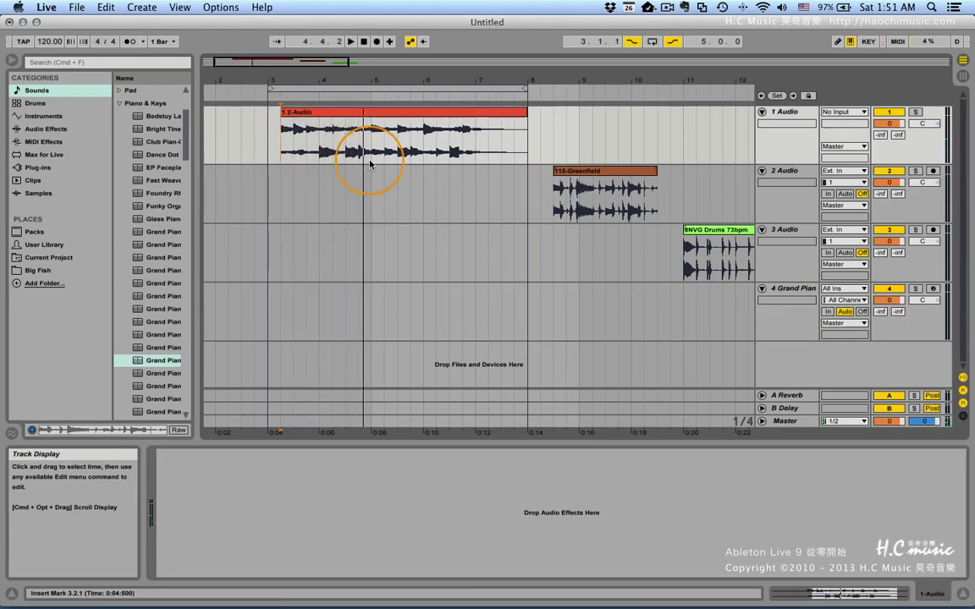
- Convert the 1 2-Audio clip as Melody into a MIDI clip at 3.2.1 on the Grand Piano track and play that track soloed
left_click_drag(374, 111, 337, 305)
left_click(486, 304)
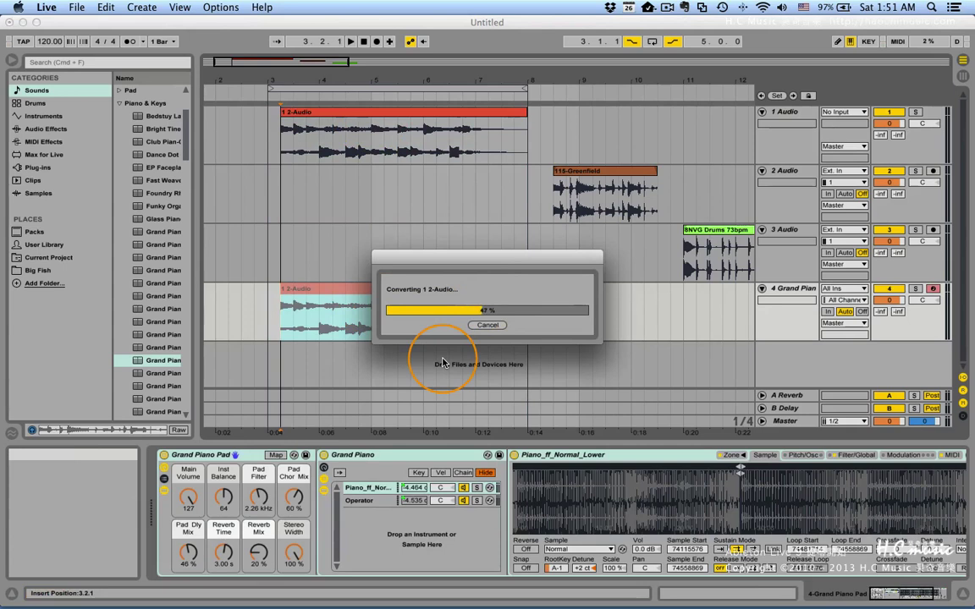
left_click(916, 289)
key("space")
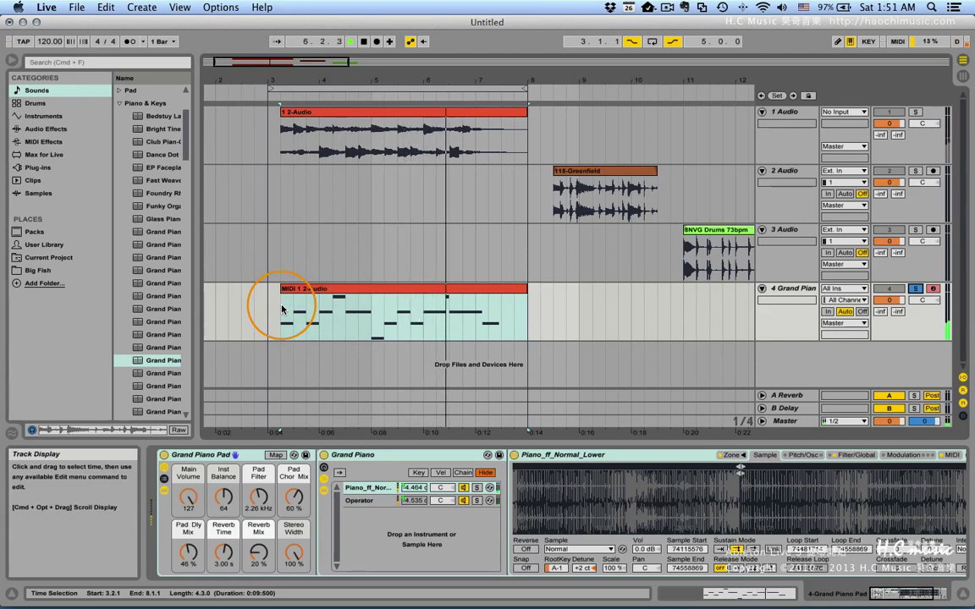
key("space")
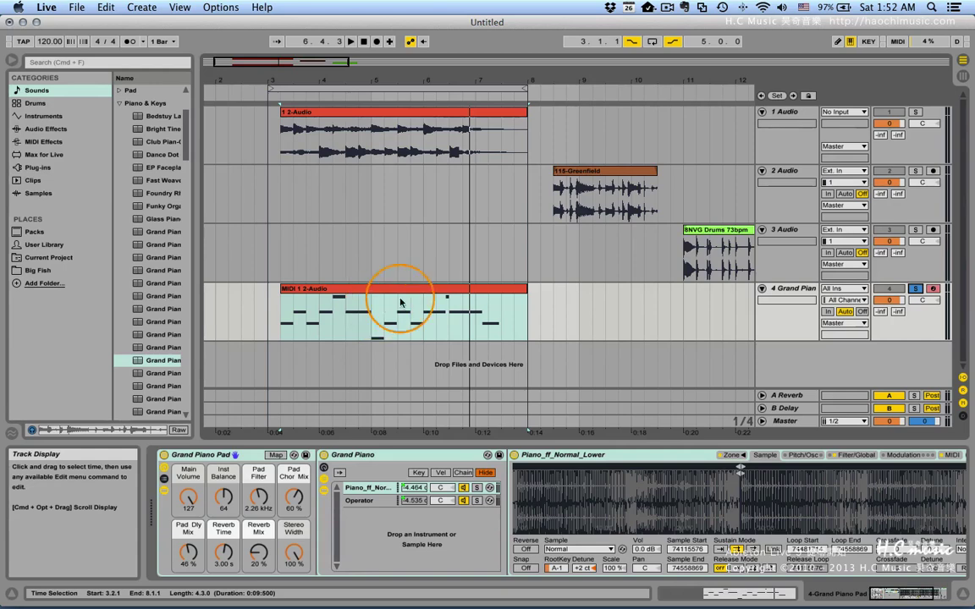
- Delete the converted MIDI clip and the Grand Piano track that holds it
left_click(396, 296)
key("Delete")
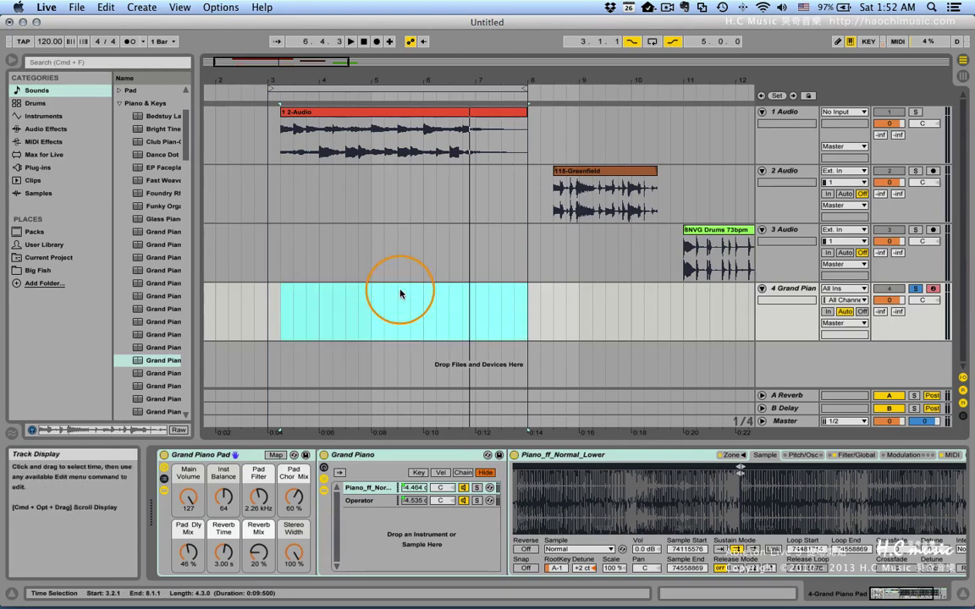
left_click(779, 289)
key("Delete")
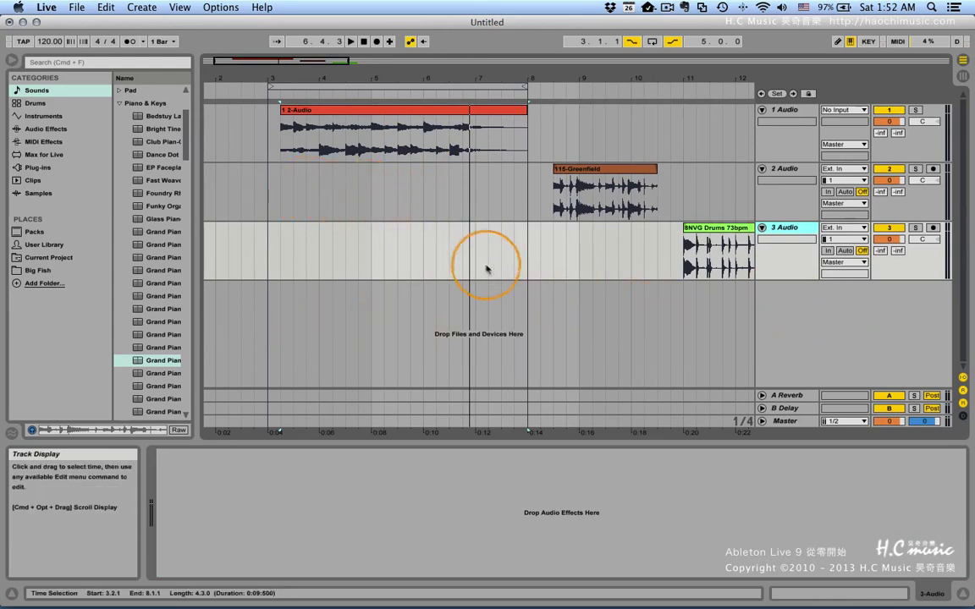
- Convert the melody of the 1 2-Audio clip to a new MIDI track, unfold that track and play it soloed
left_click(330, 114)
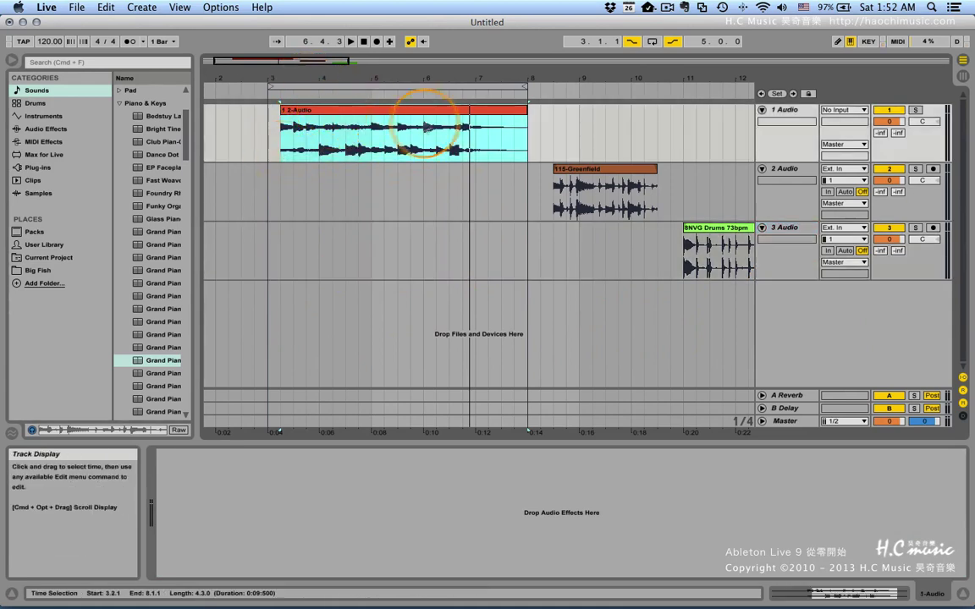
right_click(399, 111)
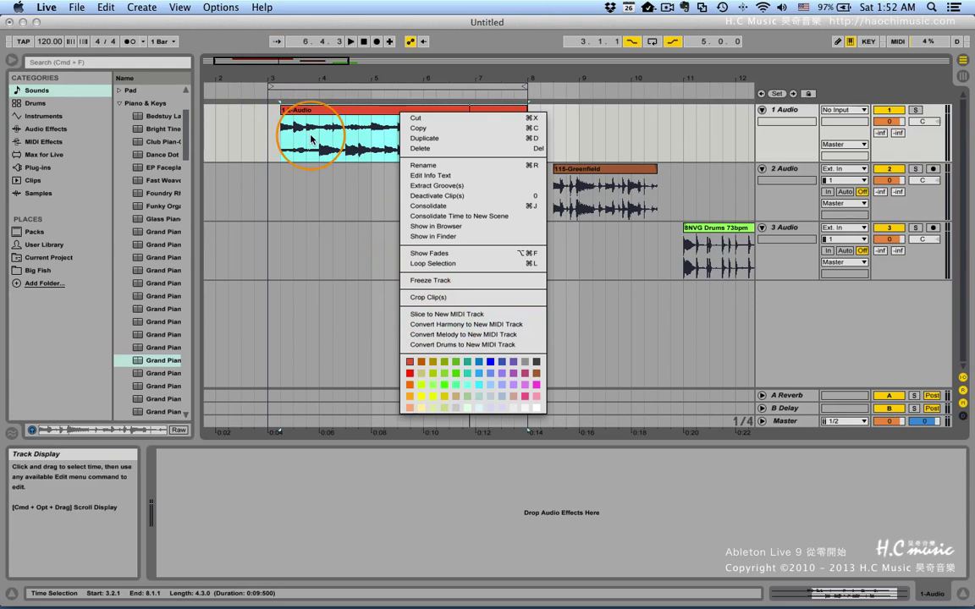
left_click(432, 324)
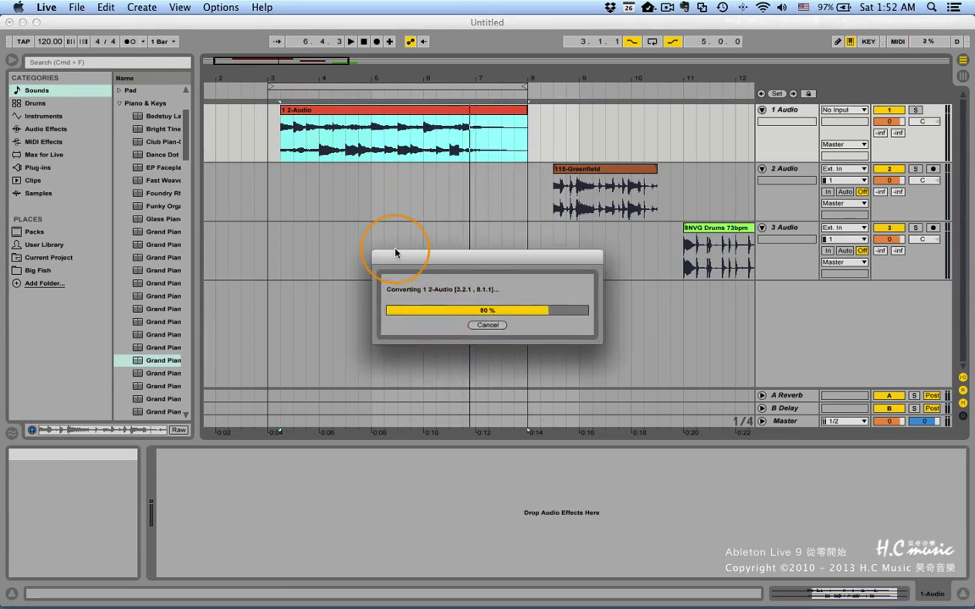
left_click(762, 170)
left_click(915, 170)
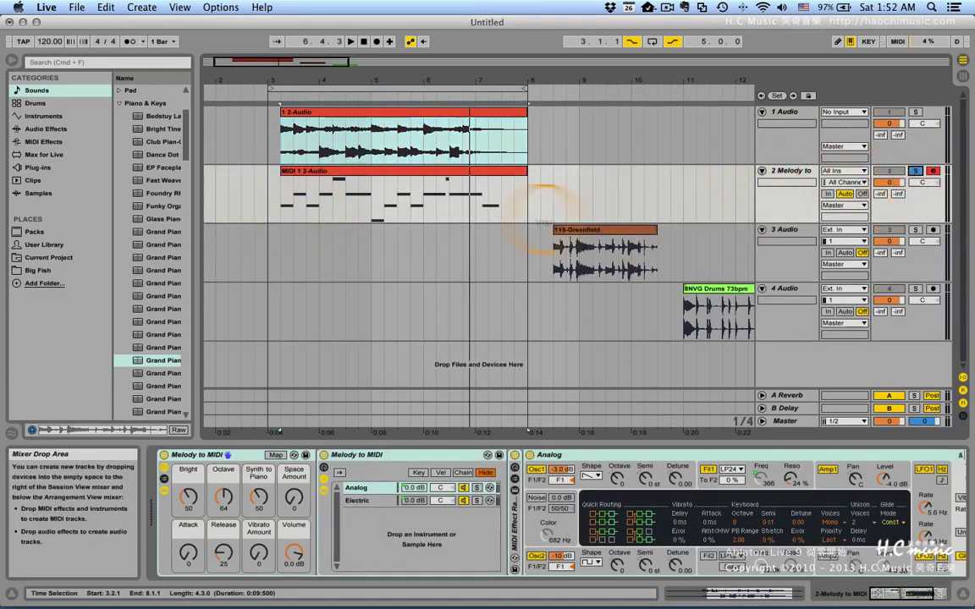
key("space")
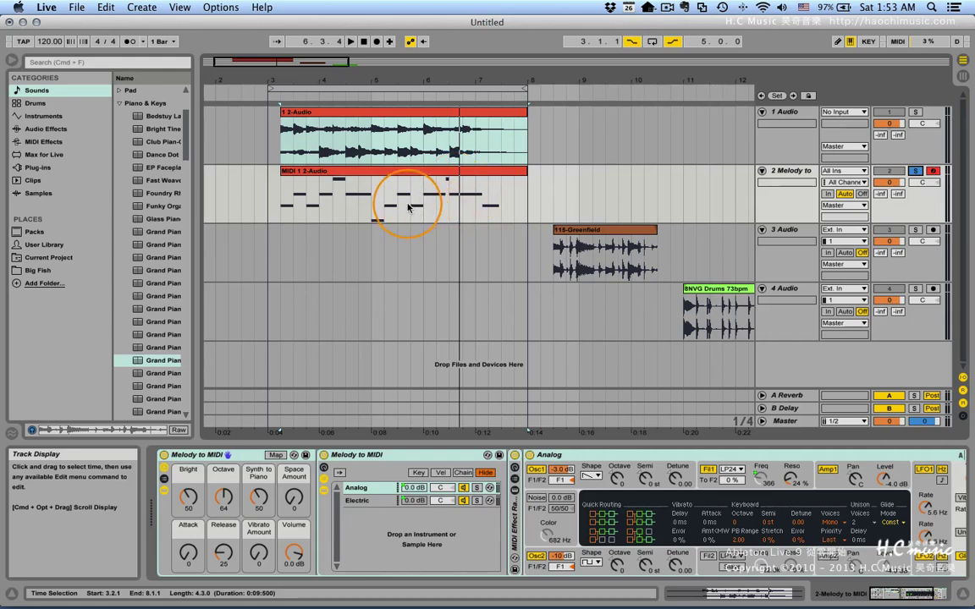
- Turn off solo on the melody MIDI track and play back the 115-Greenfield clip from 8.3.1
left_click(552, 245)
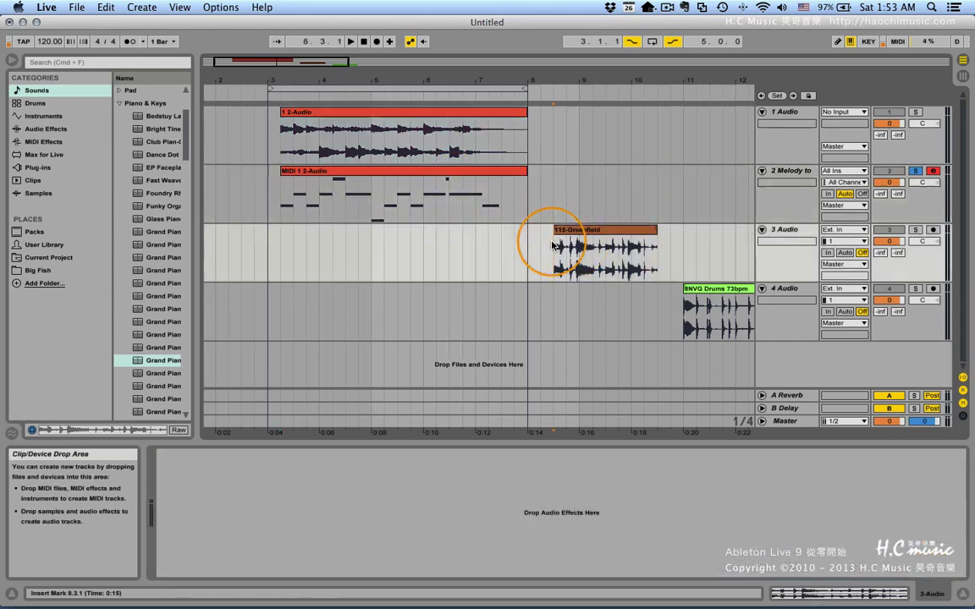
left_click(915, 172)
key("space")
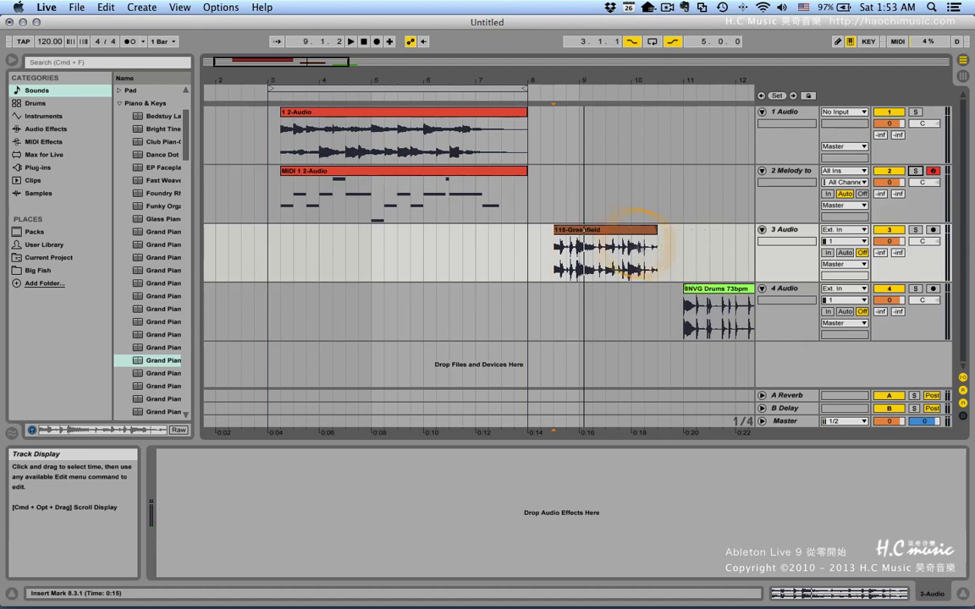
- Move the 115-Greenfield clip to start at 8.2.1 and convert its harmony to a new MIDI track
left_click_drag(601, 229, 586, 230)
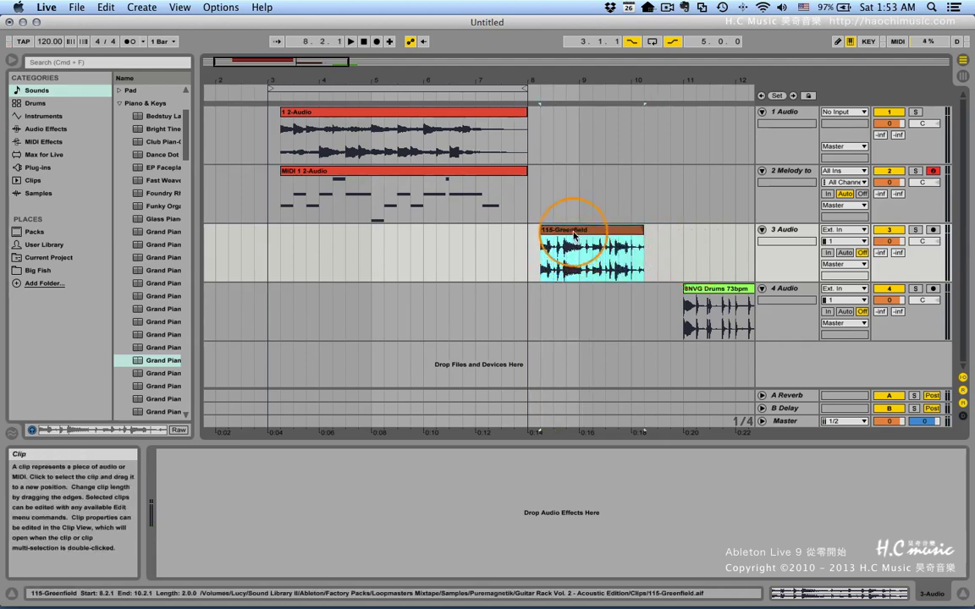
right_click(575, 233)
left_click(614, 443)
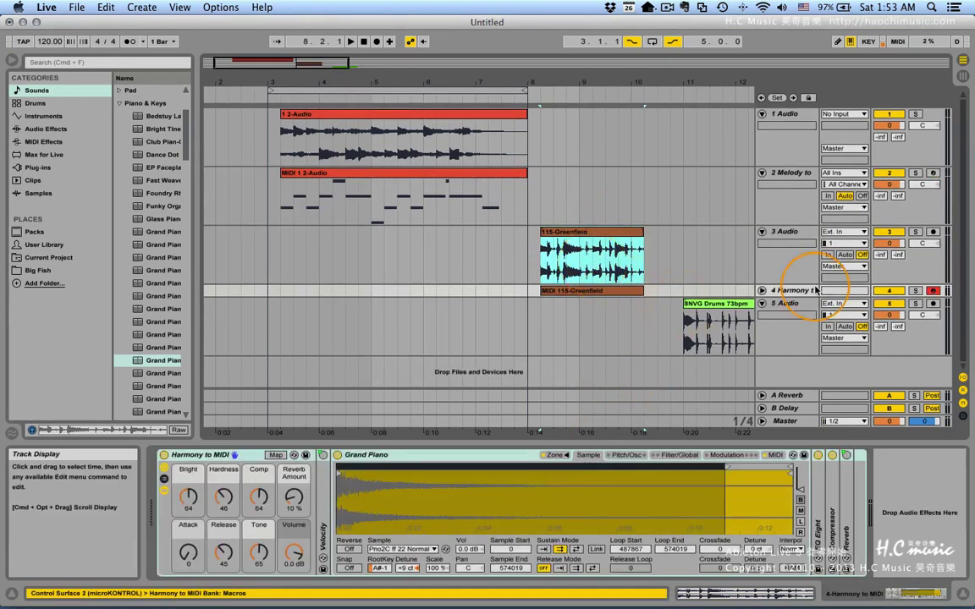
- Unfold the harmony MIDI track and play it soloed
left_click(761, 291)
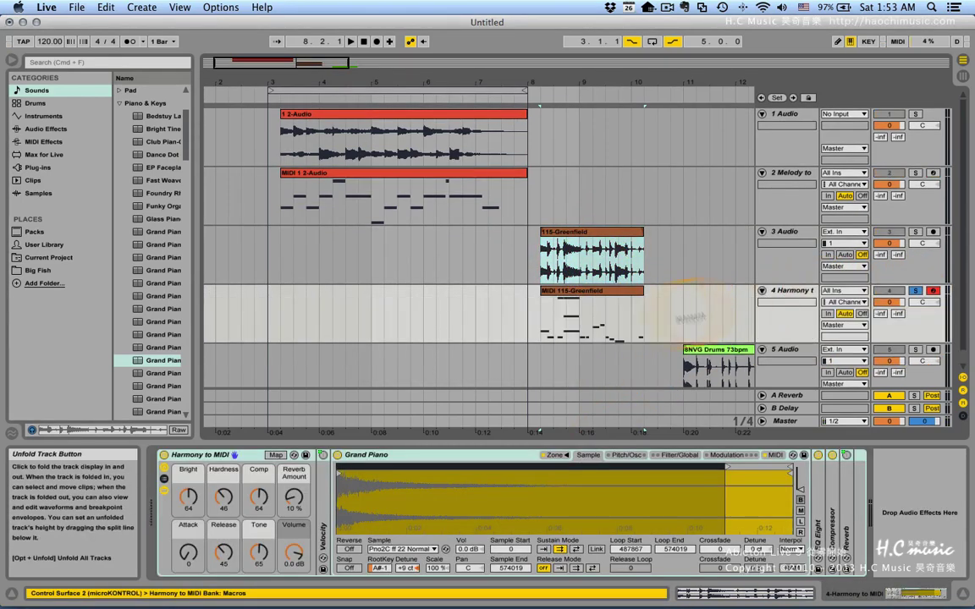
key("space")
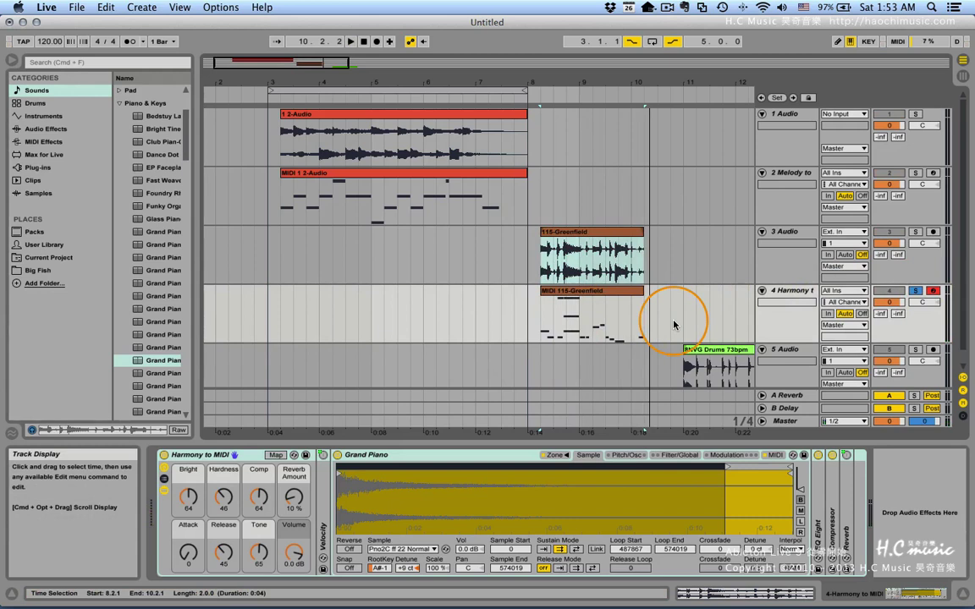
- Delete the MIDI 115-Greenfield clip and its harmony MIDI track
left_click(588, 291)
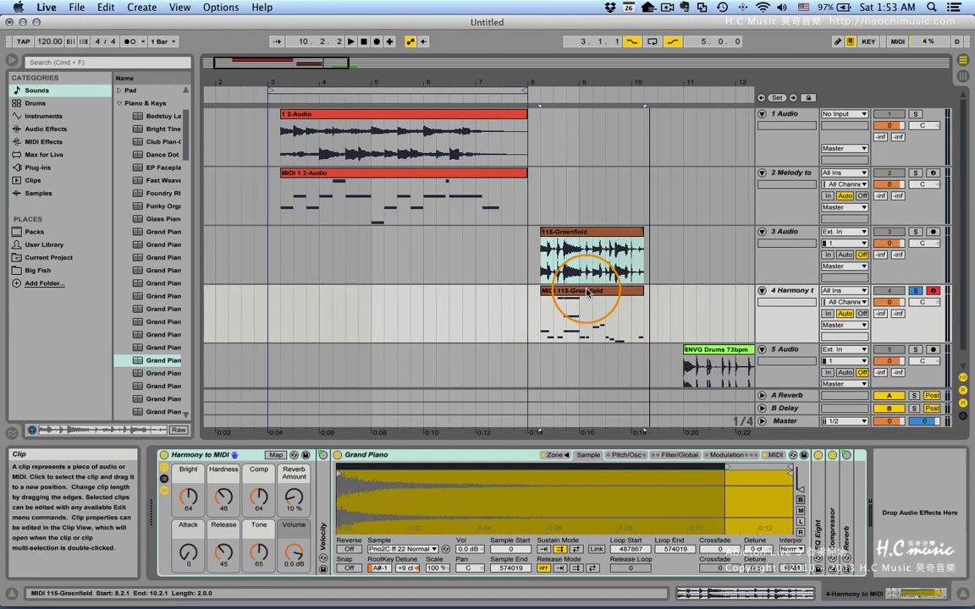
key("Delete")
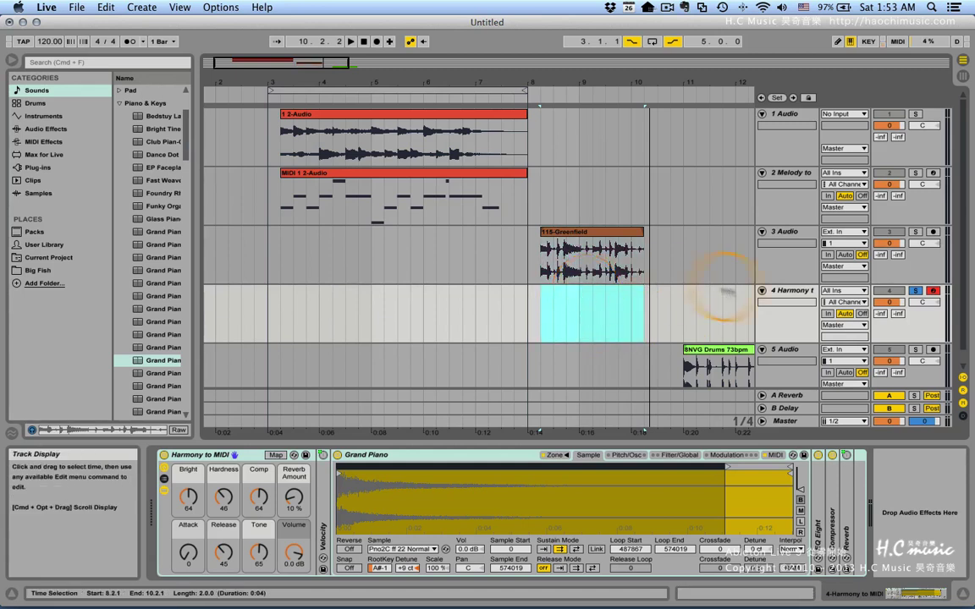
left_click(781, 293)
key("Delete")
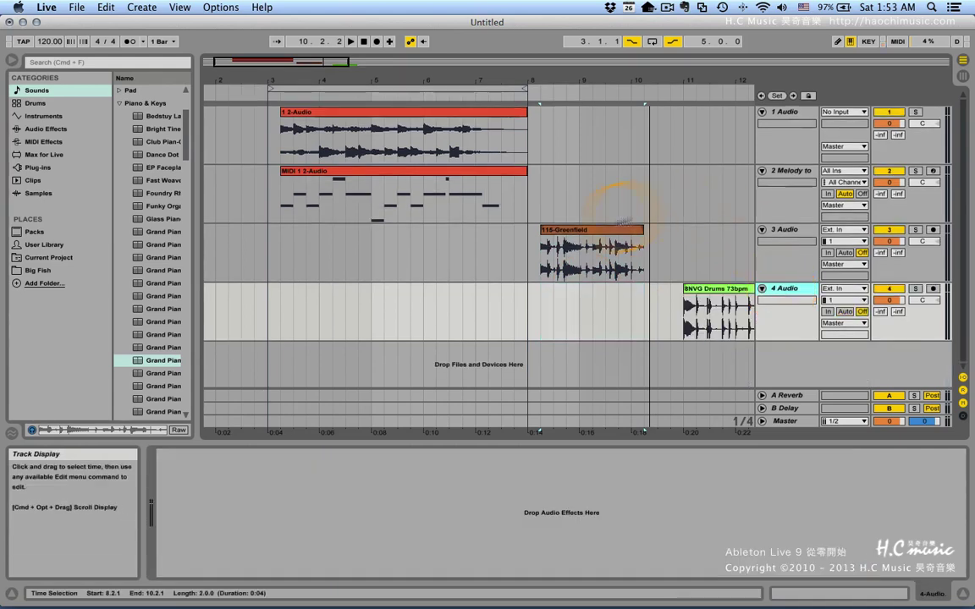
left_click(583, 230)
right_click(582, 231)
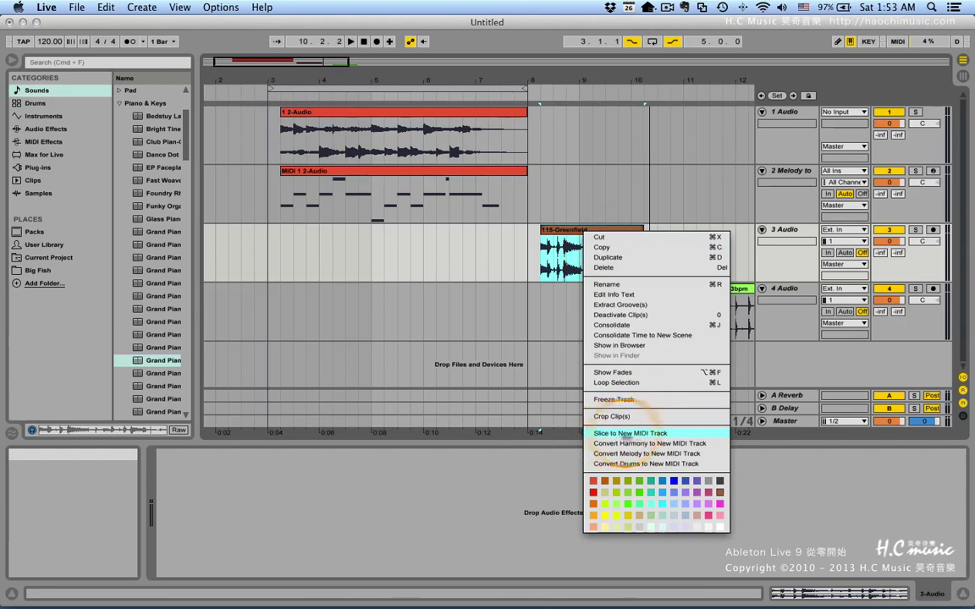
left_click(559, 323)
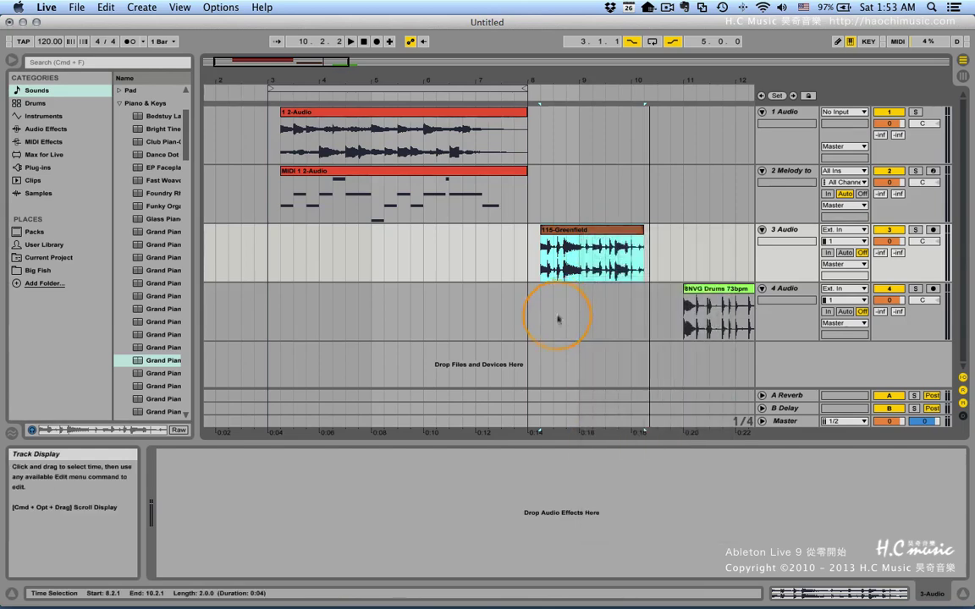
left_click_drag(542, 77, 543, 84)
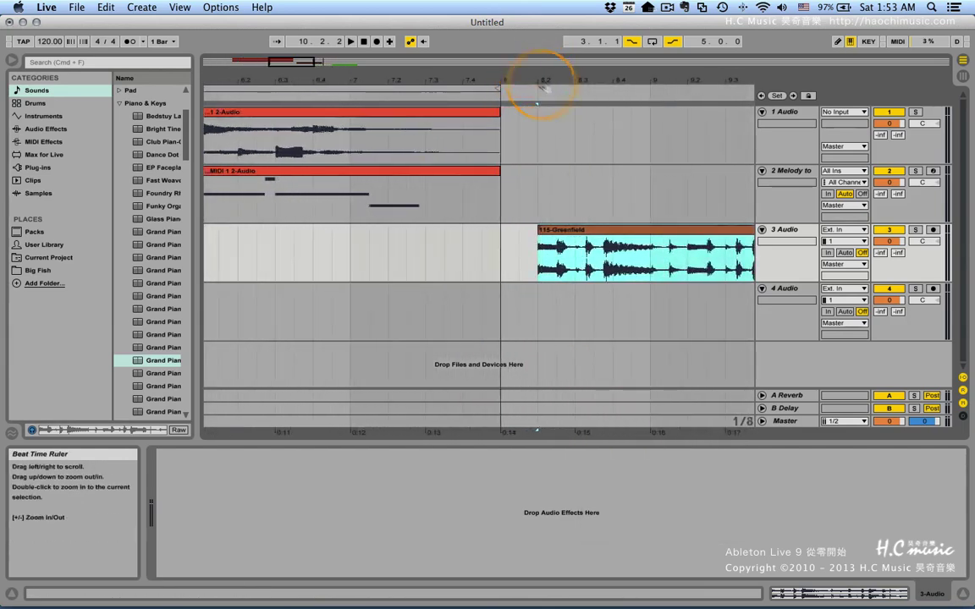
scroll(634, 245, "right", 5)
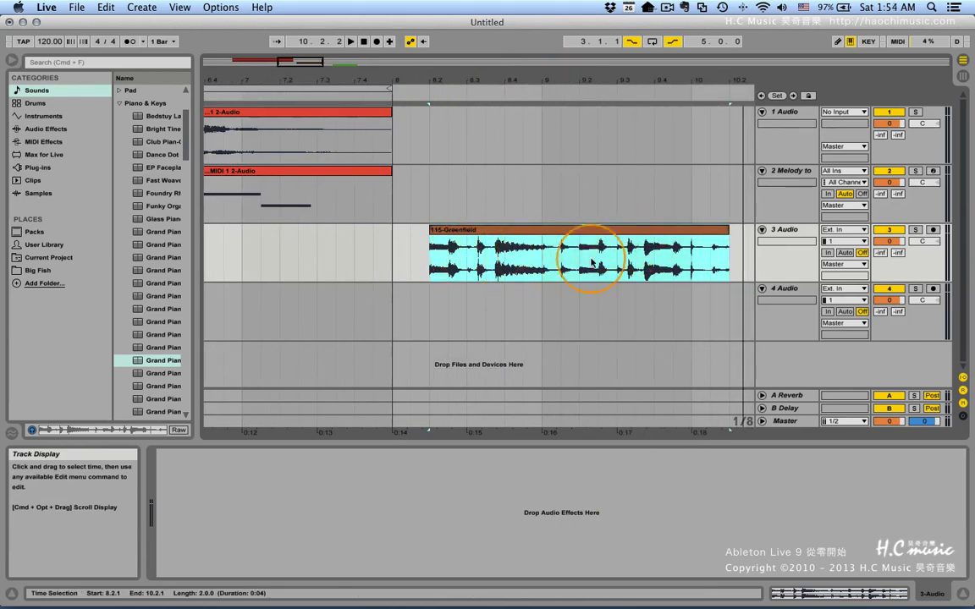
scroll(523, 196, "right", 2)
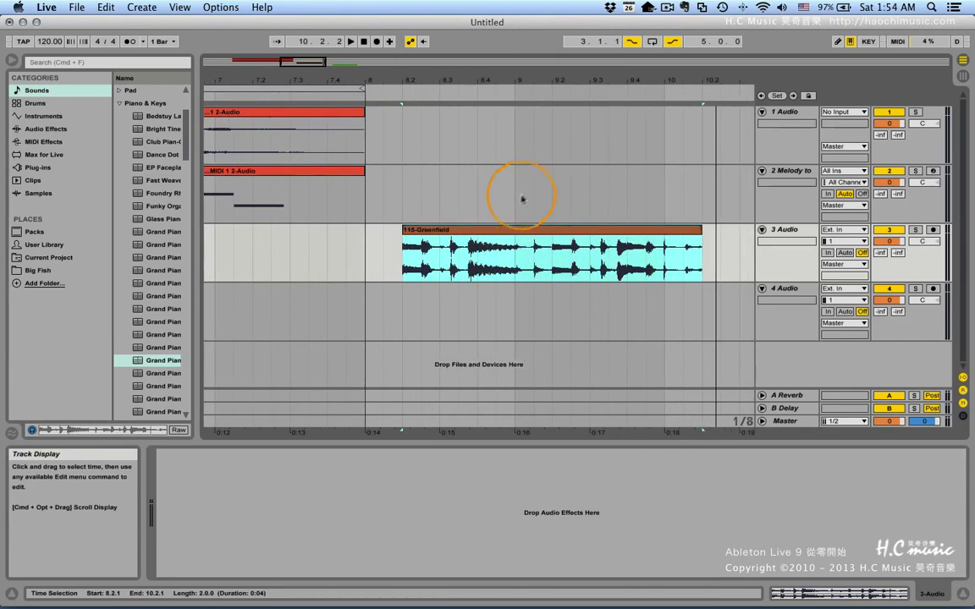
right_click(479, 232)
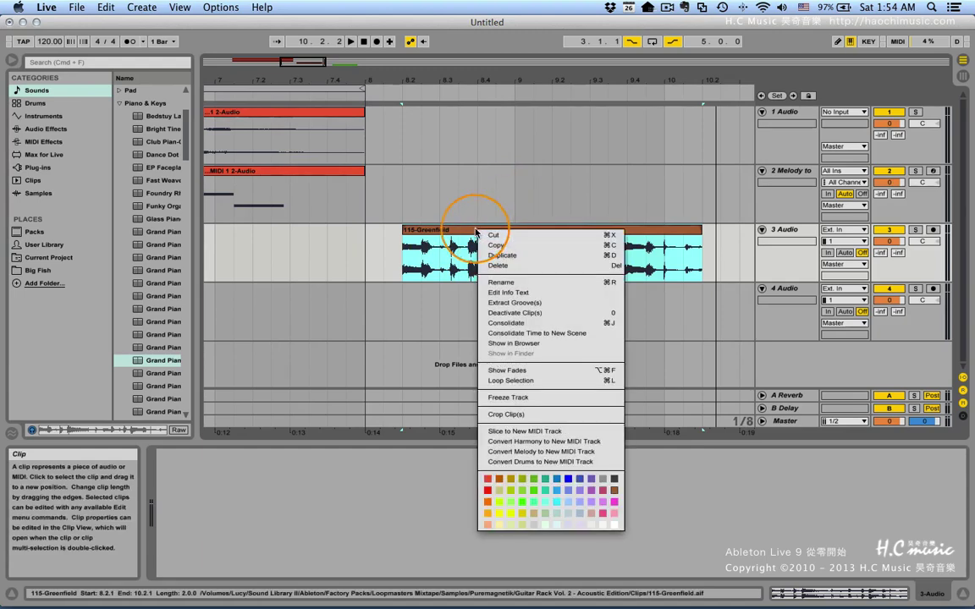
left_click(562, 431)
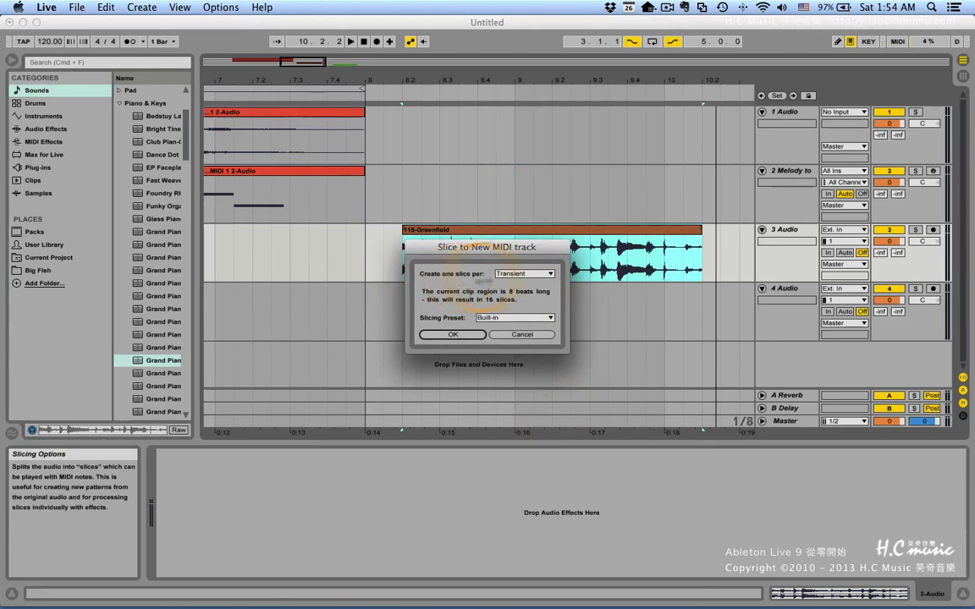
left_click(547, 275)
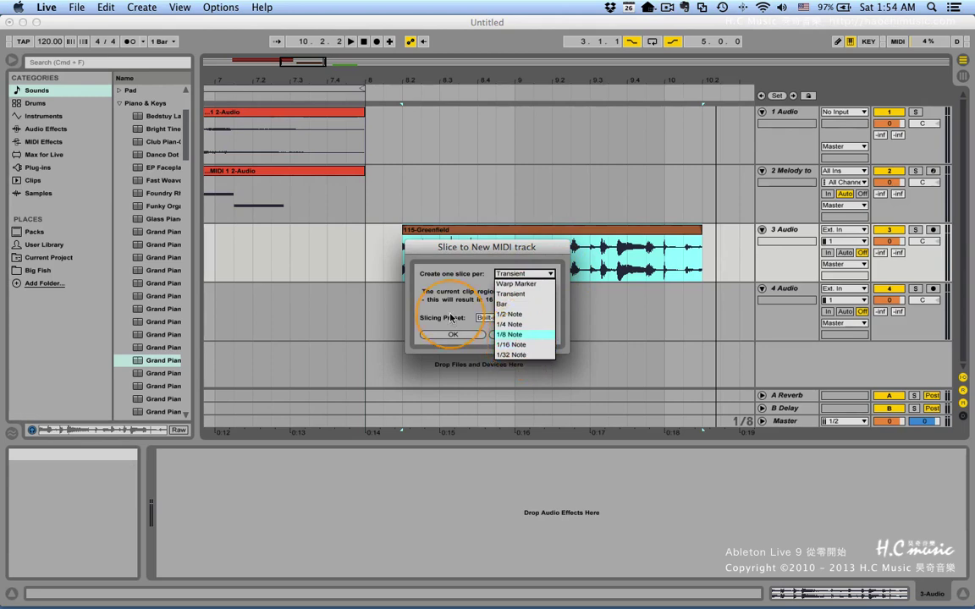
left_click(522, 345)
left_click(518, 335)
key("space")
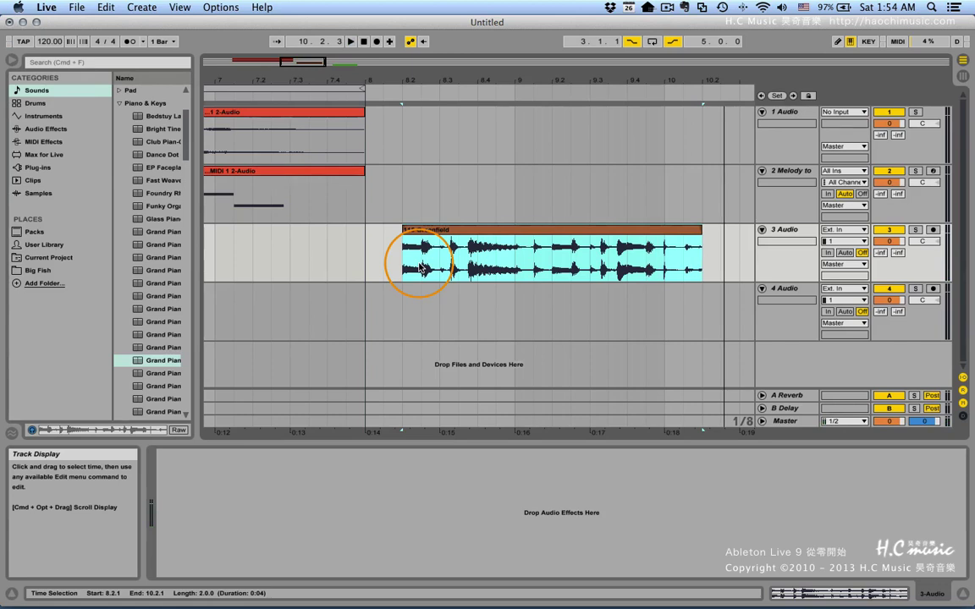
- Slice the 115-Greenfield audio clip to a new MIDI track per Transient with the Built-in preset, and unfold the new track
right_click(431, 230)
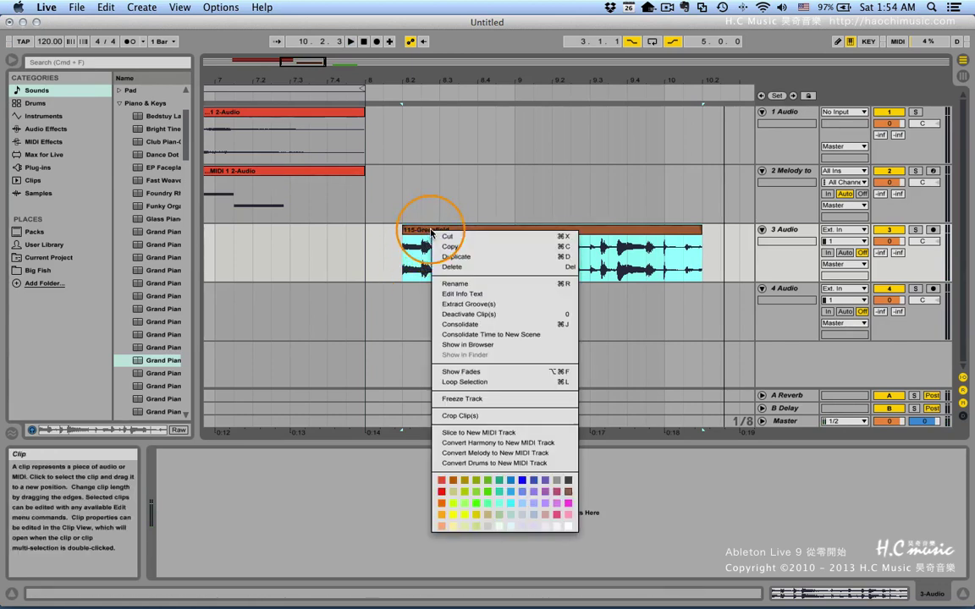
left_click(487, 432)
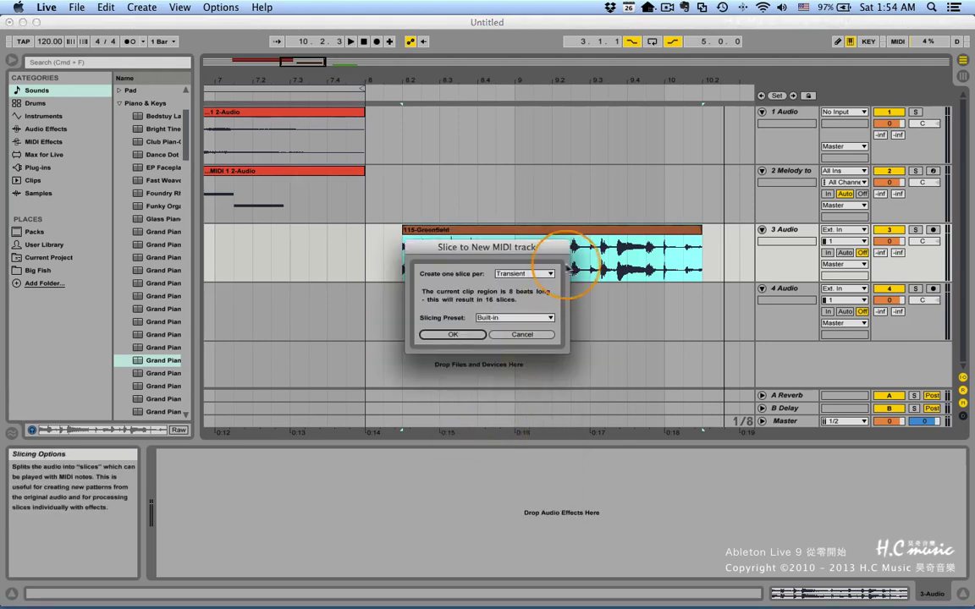
left_click(510, 318)
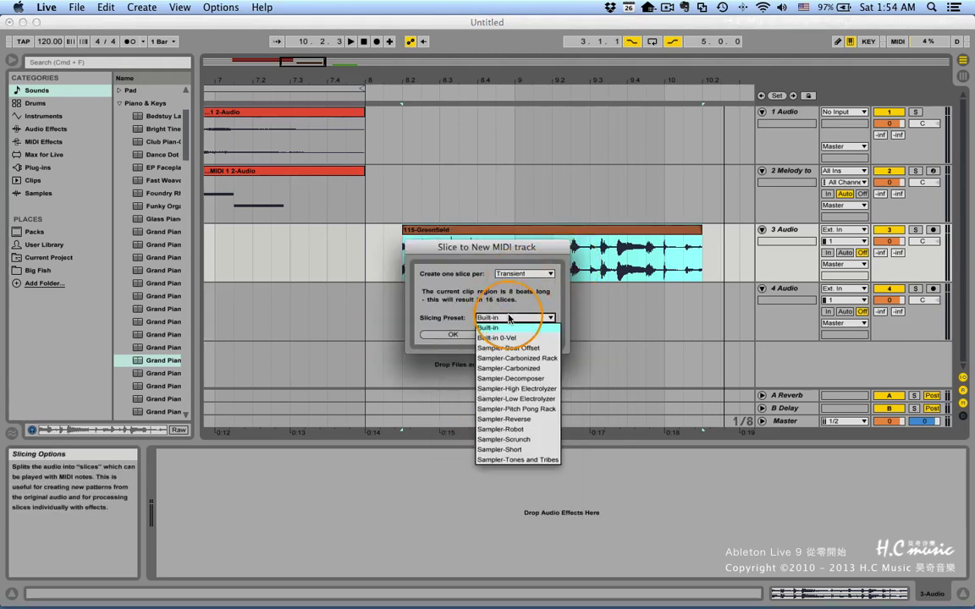
left_click(455, 316)
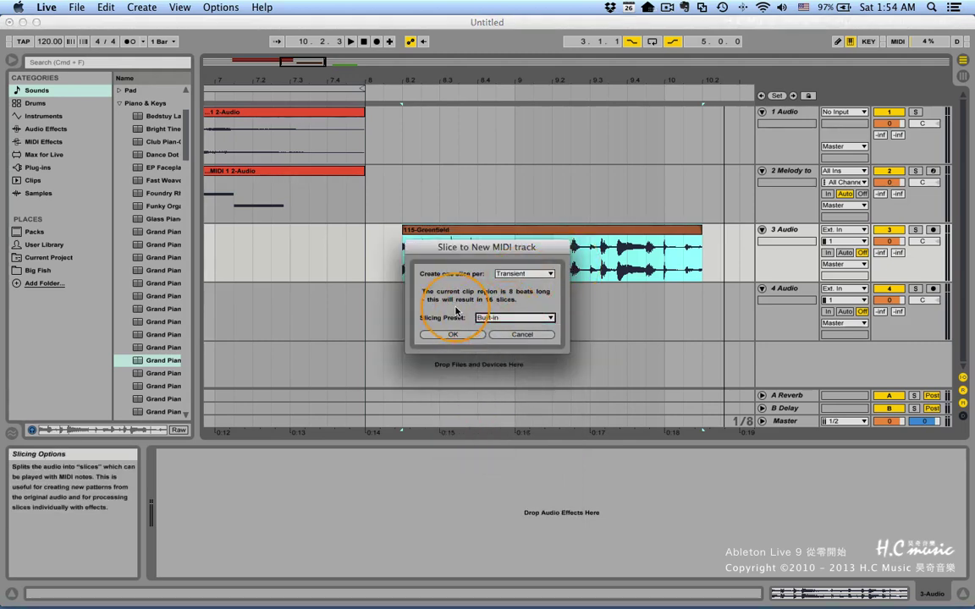
left_click(452, 334)
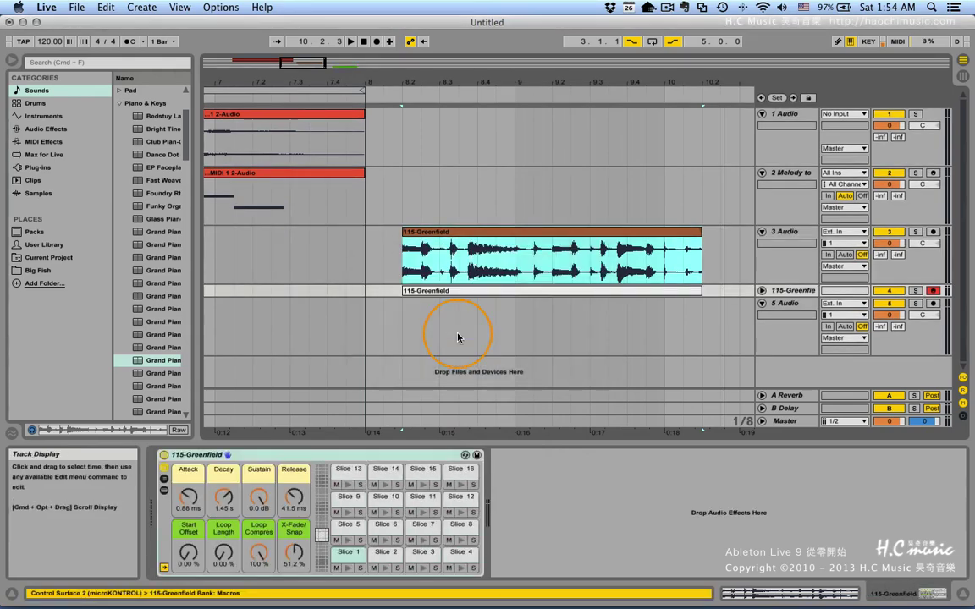
left_click(762, 291)
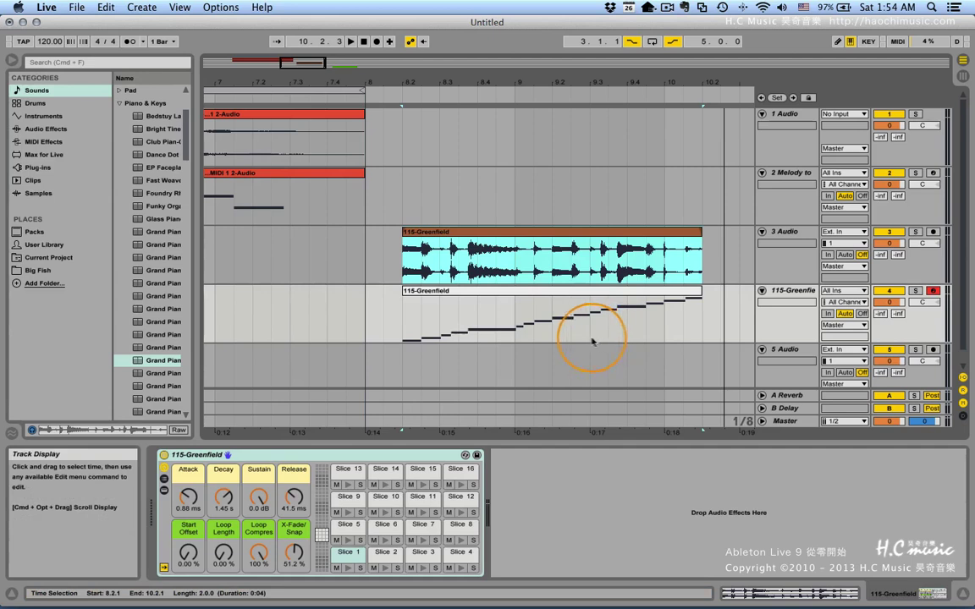
- Preview individual slices in the 115-Greenfield Drum Rack
left_click(346, 566)
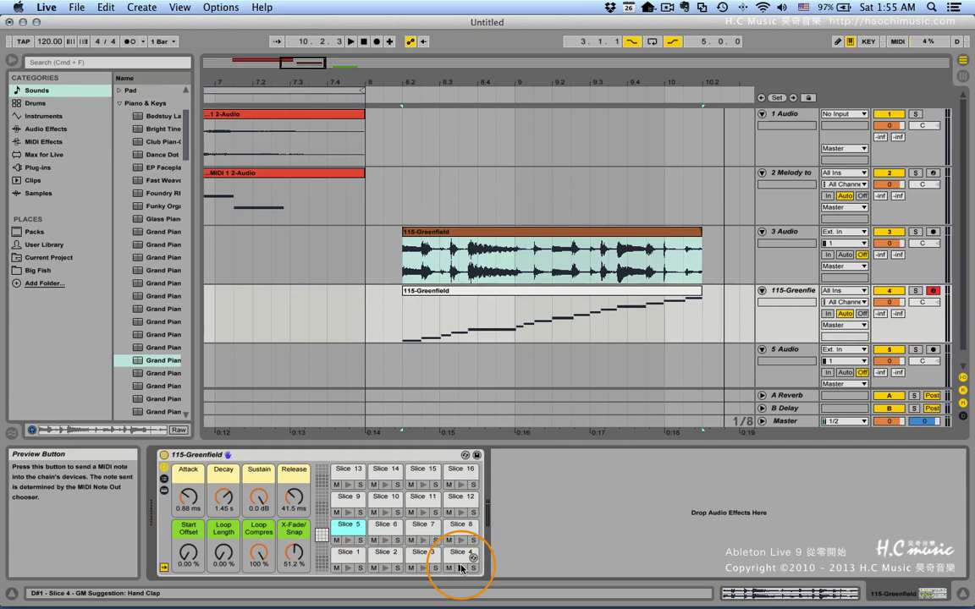
right_click(511, 231)
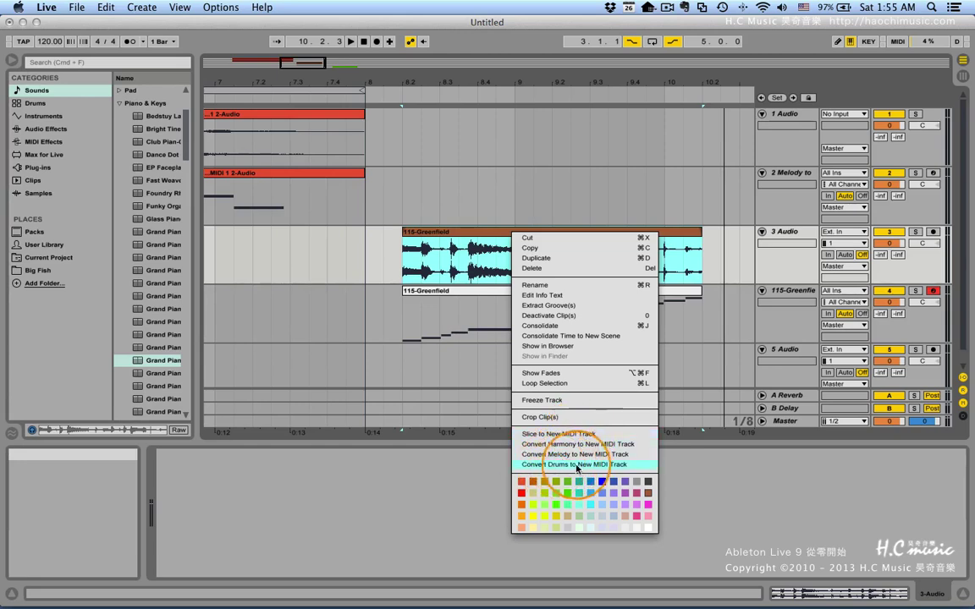
left_click(471, 355)
- Play back the 8NVG Drums 73bpm audio clip from 11.1.1 and stop playback near its end
scroll(554, 319, "right", 1)
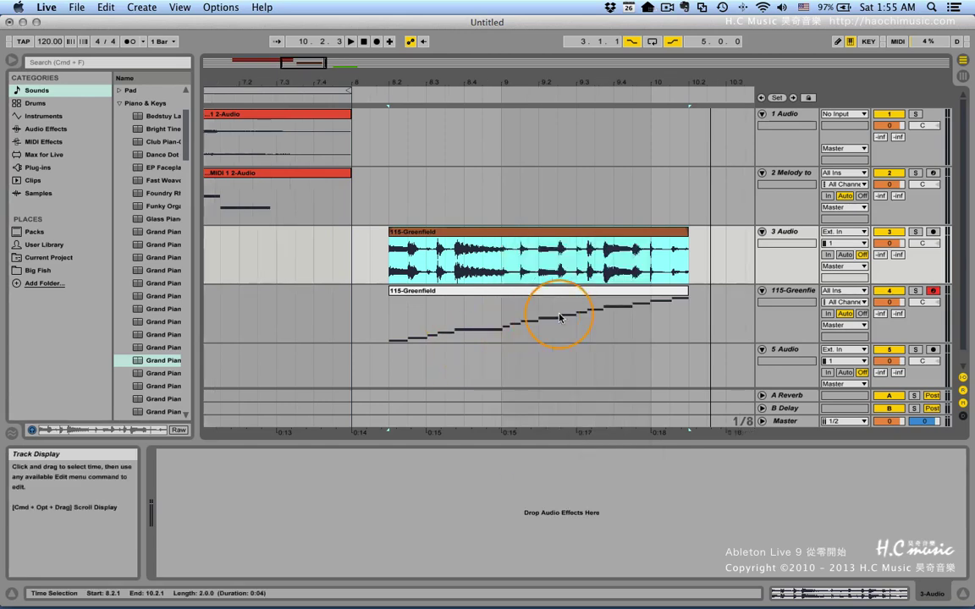
scroll(560, 317, "right", 10)
scroll(559, 317, "down", 1)
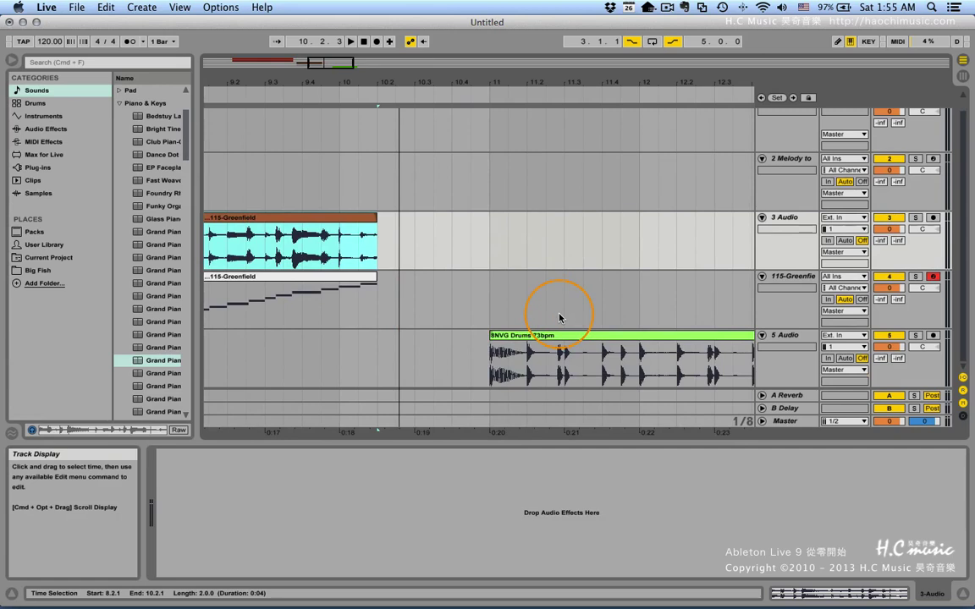
left_click(492, 354)
key("space")
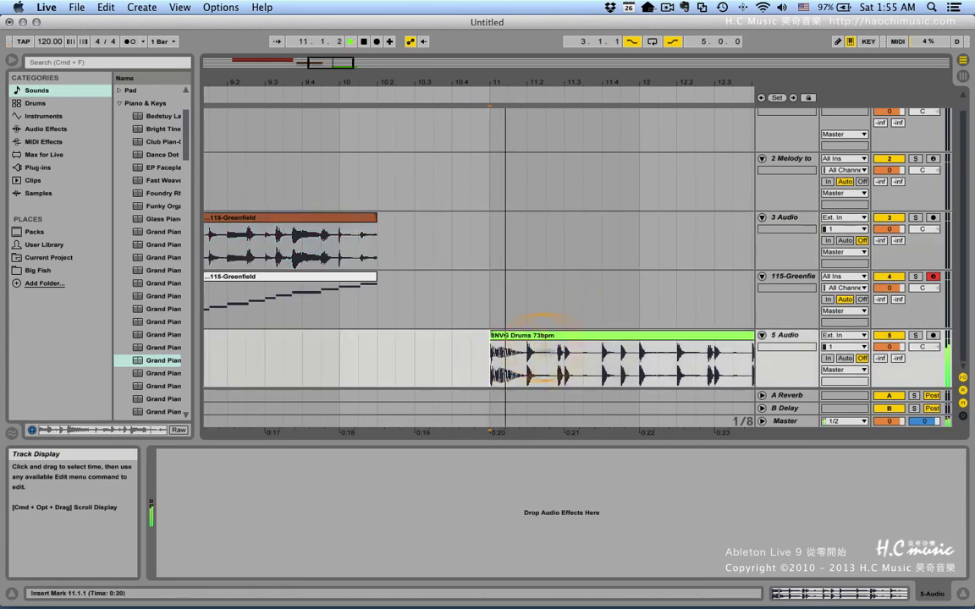
scroll(592, 347, "right", 5)
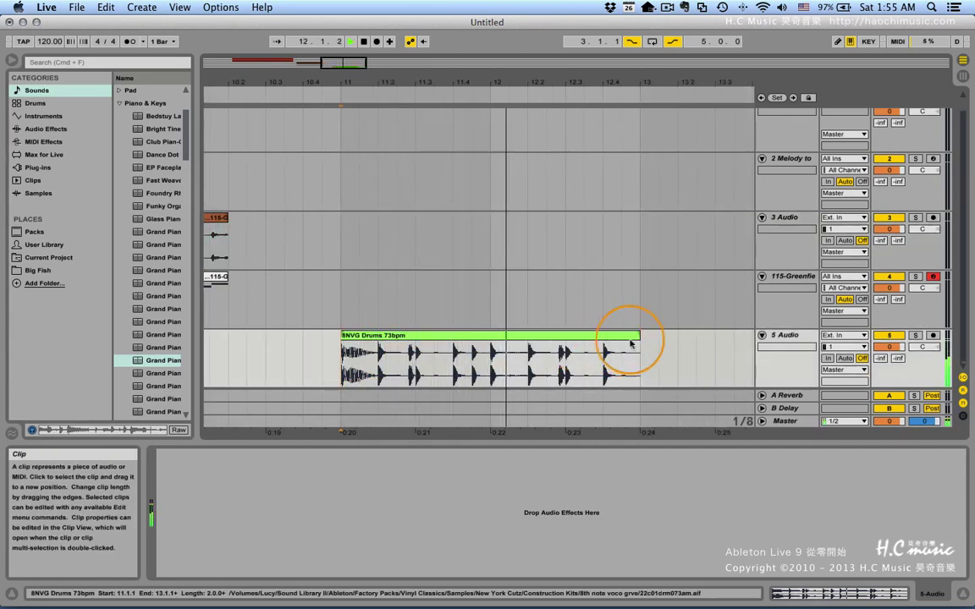
key("space")
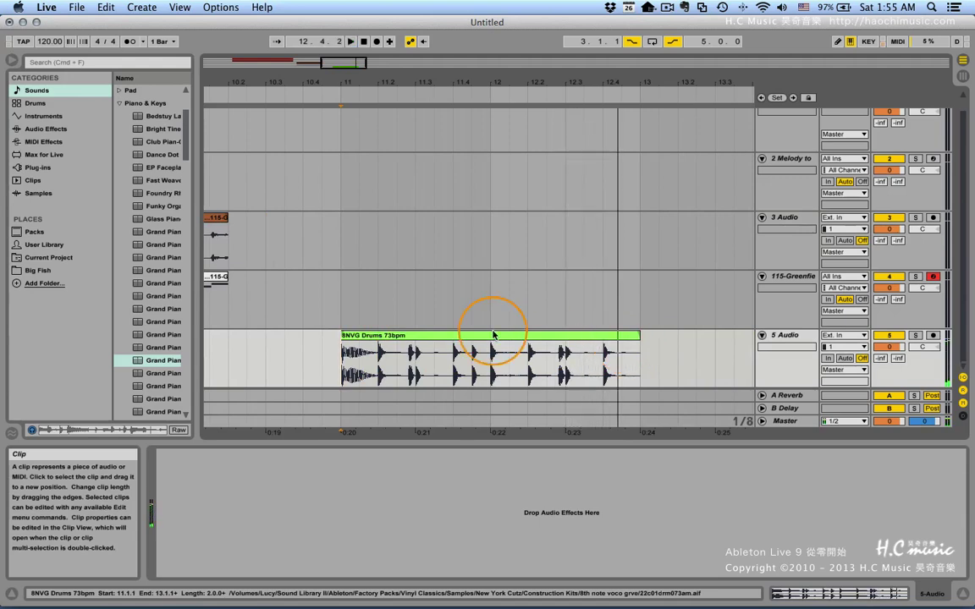
- Try slicing the 8NVG Drums 73bpm clip to a new MIDI track per Transient with the Built-in preset, and preview its slices
right_click(466, 341)
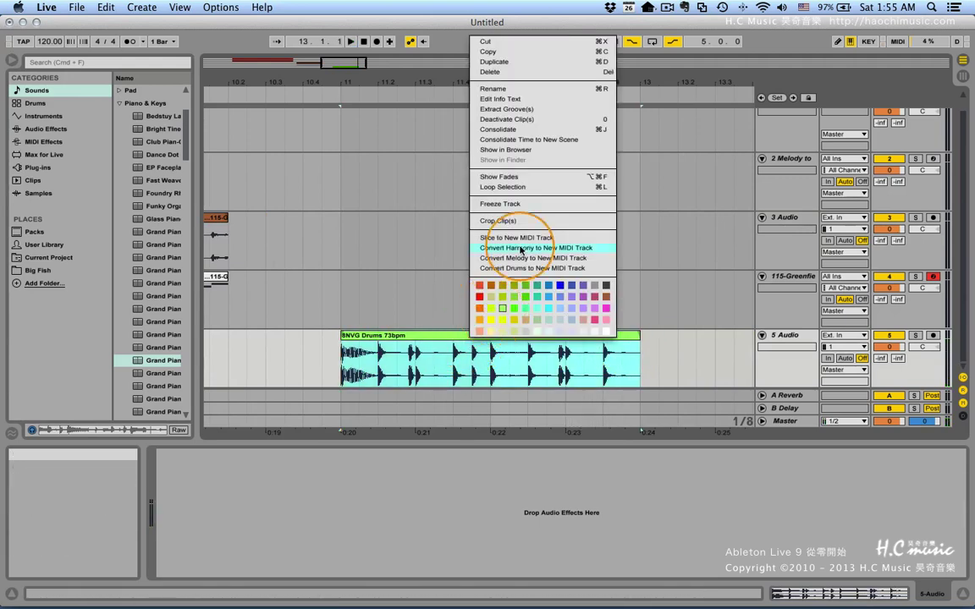
left_click(512, 238)
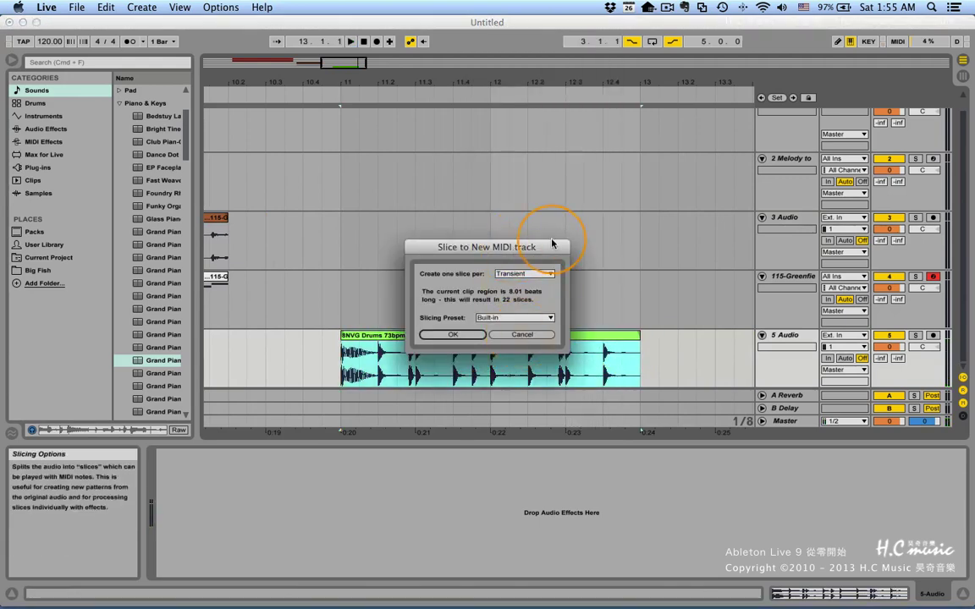
left_click(456, 336)
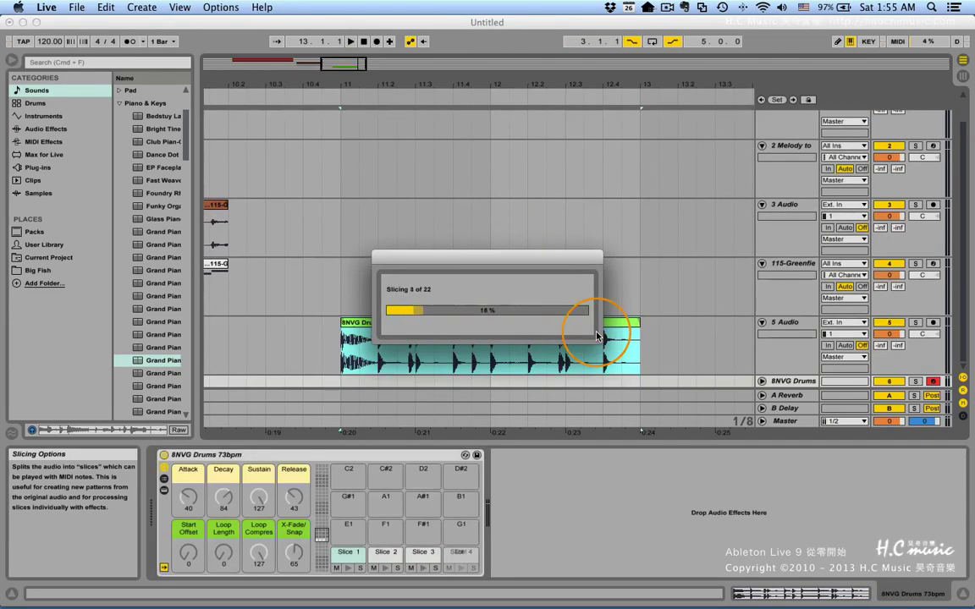
left_click(347, 570)
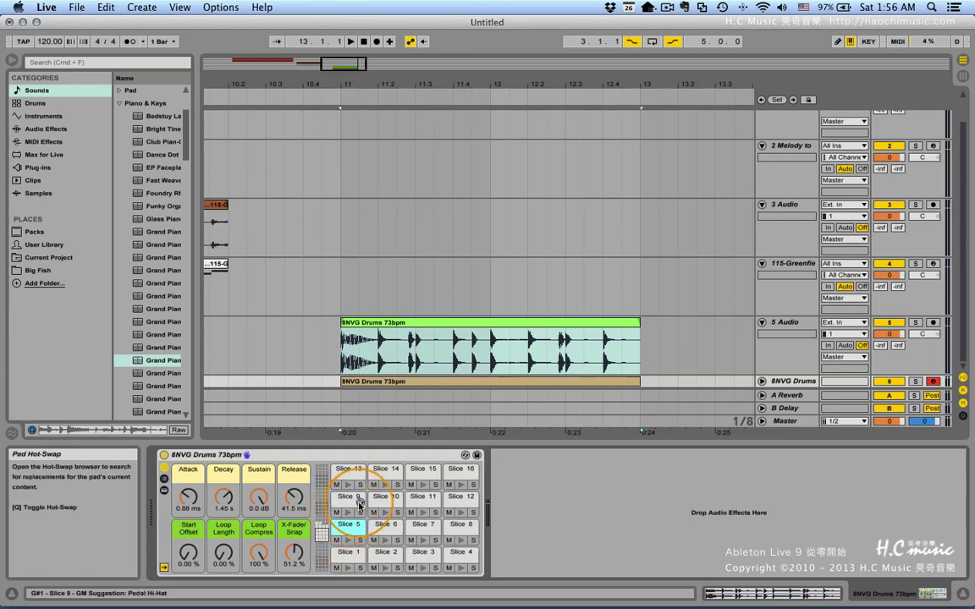
left_click(428, 425)
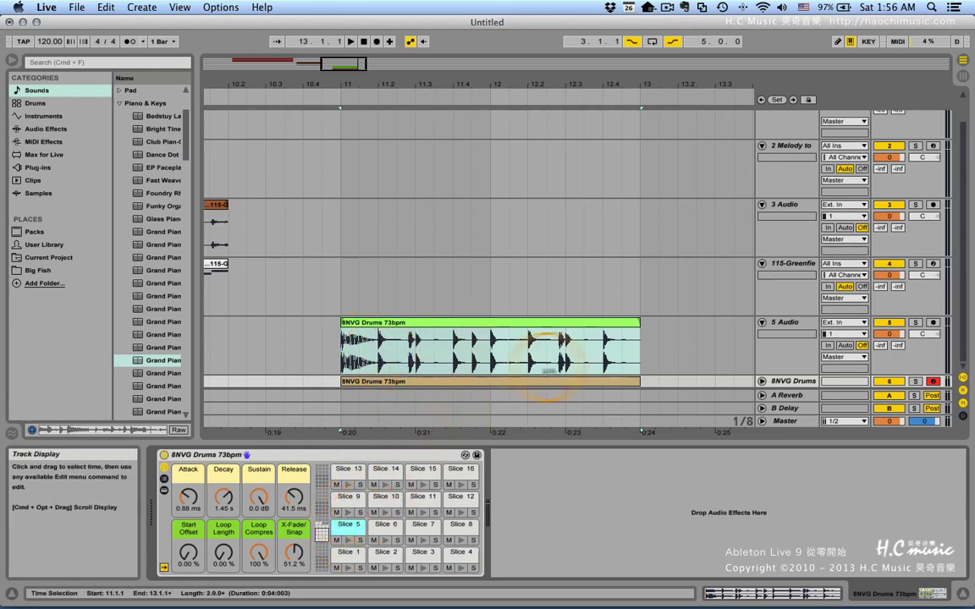
- Unfold the sliced 8NVG Drums MIDI track to inspect its notes, and remove that track again
left_click(782, 384)
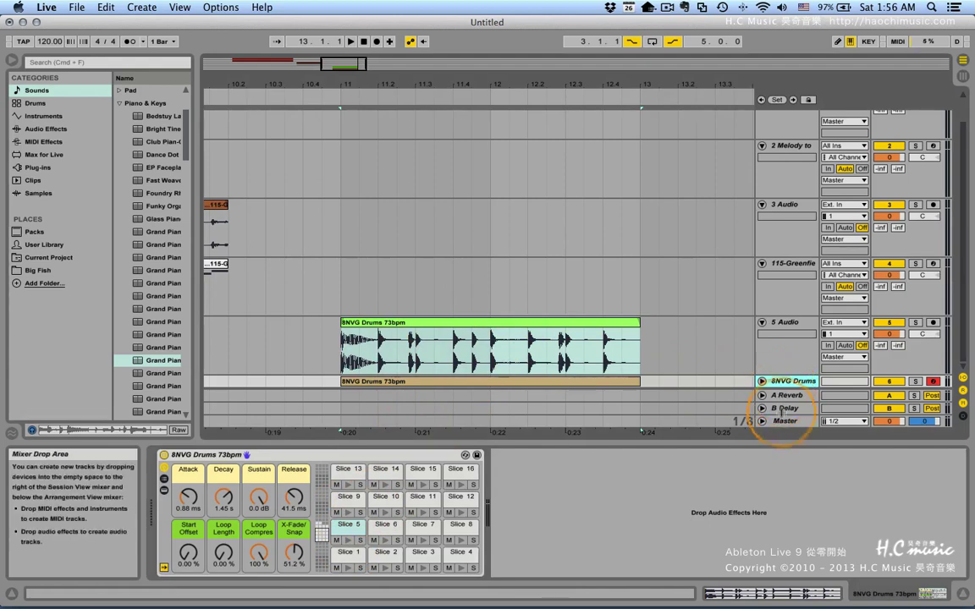
left_click(762, 382)
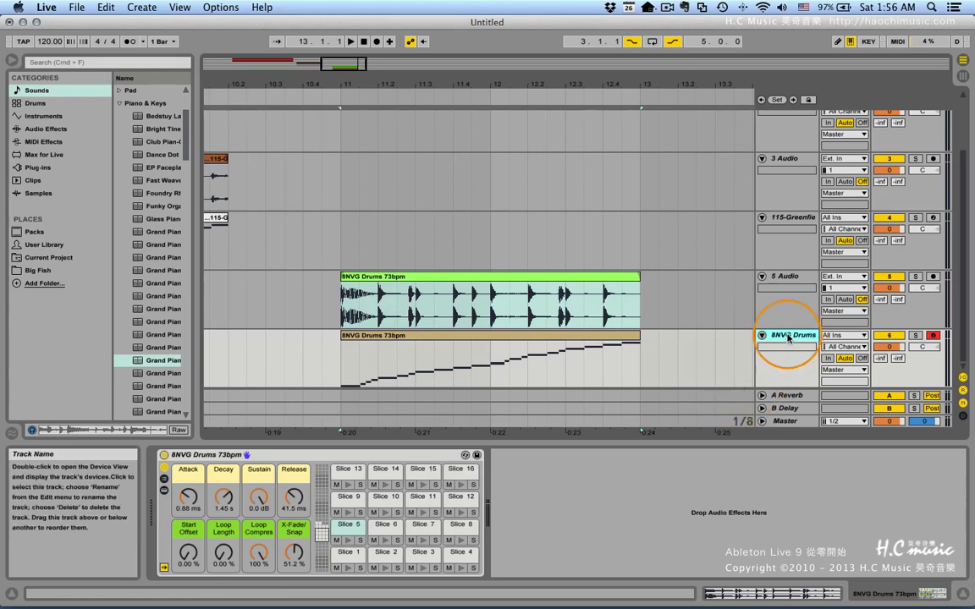
key("super+z")
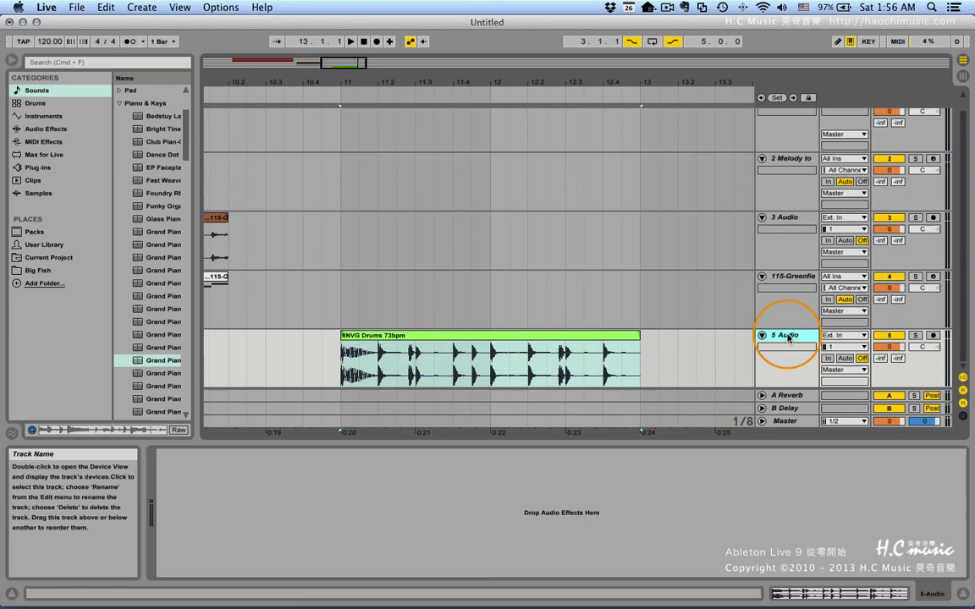
- Convert the drums of the 8NVG Drums 73bpm audio clip to a new MIDI track and unfold it
right_click(436, 338)
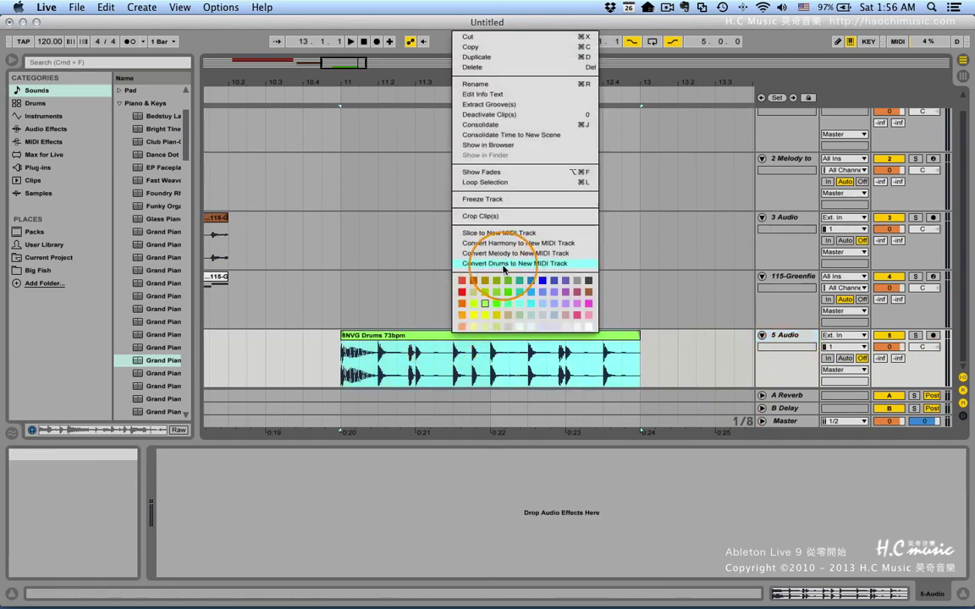
left_click(528, 268)
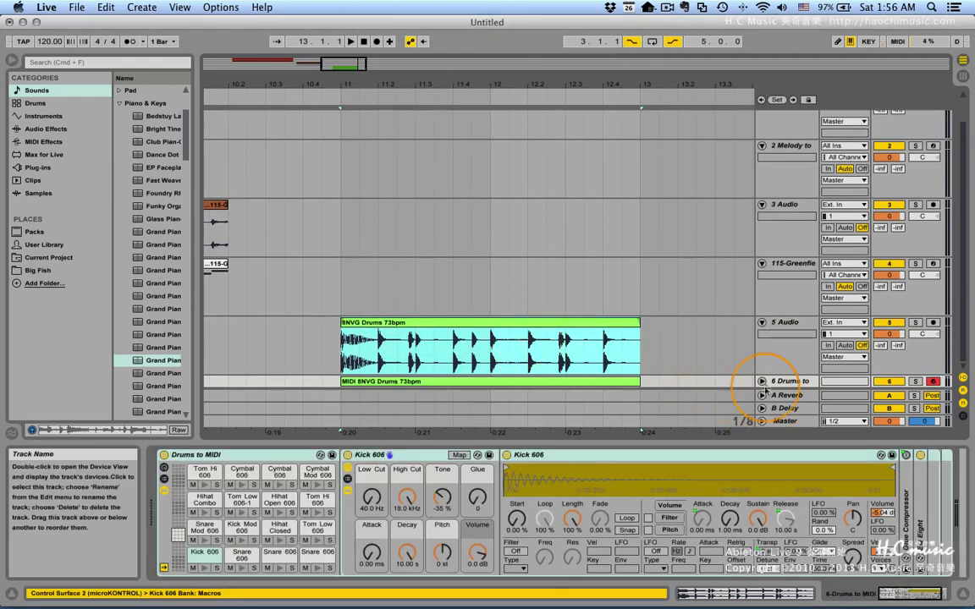
left_click(762, 382)
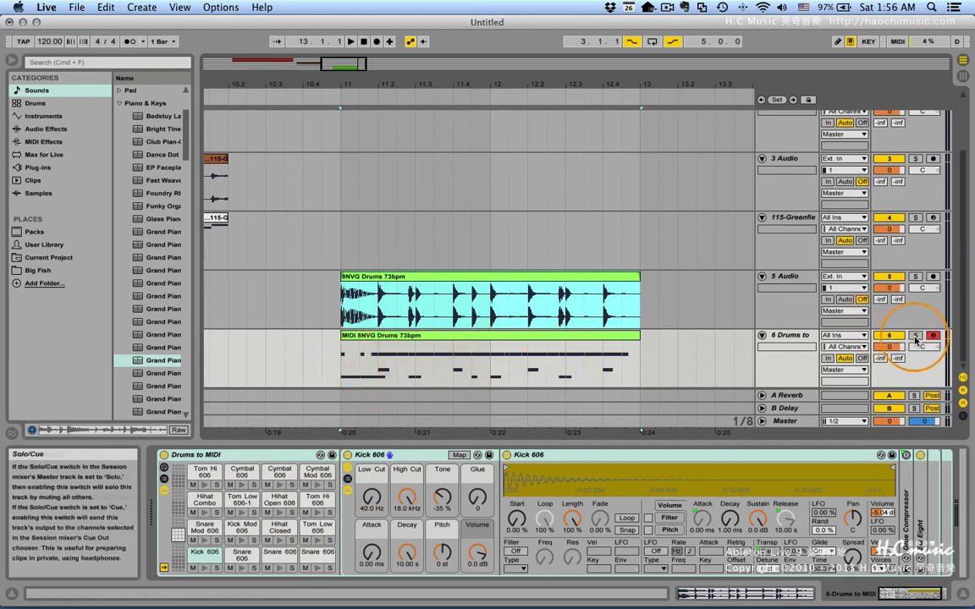
- Play the original 8NVG Drums audio track soloed, and compare it with its converted drums MIDI track played soloed
left_click(915, 276)
key("space")
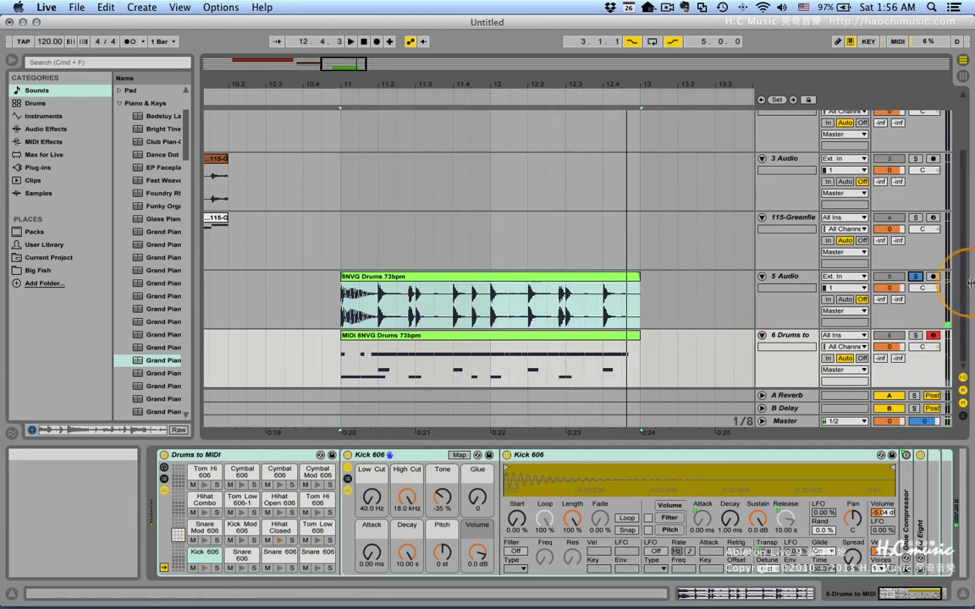
left_click(914, 335)
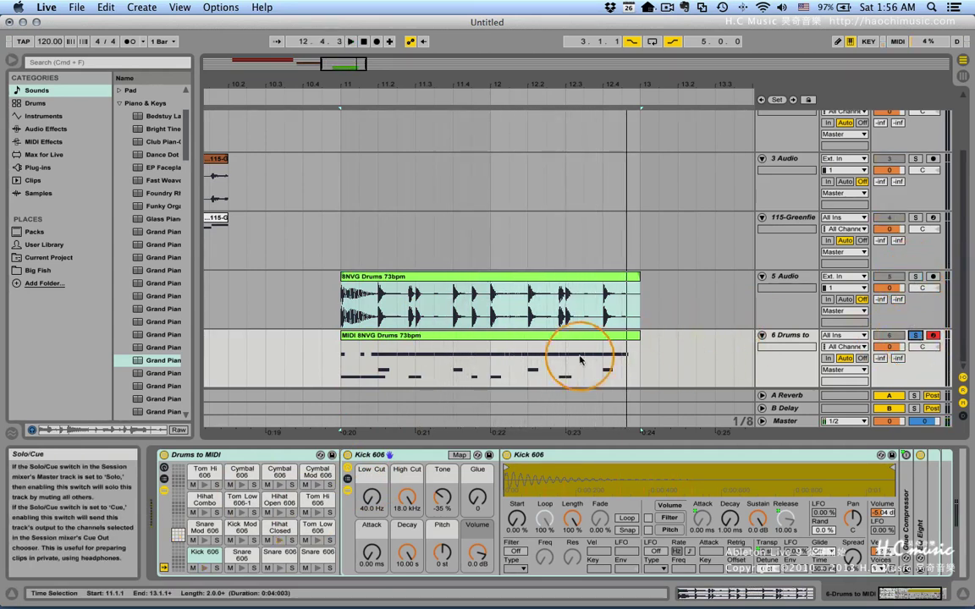
key("space")
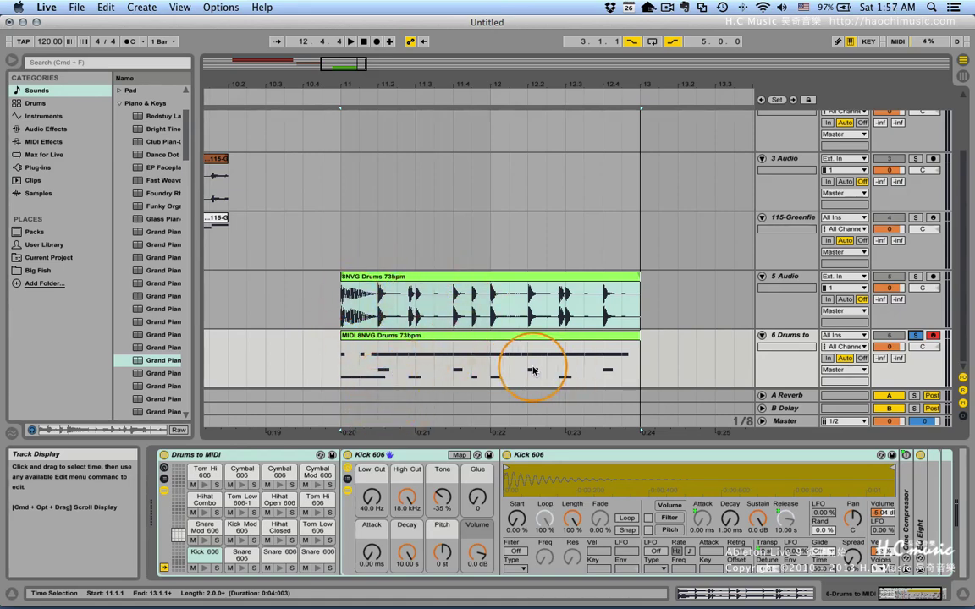
right_click(486, 281)
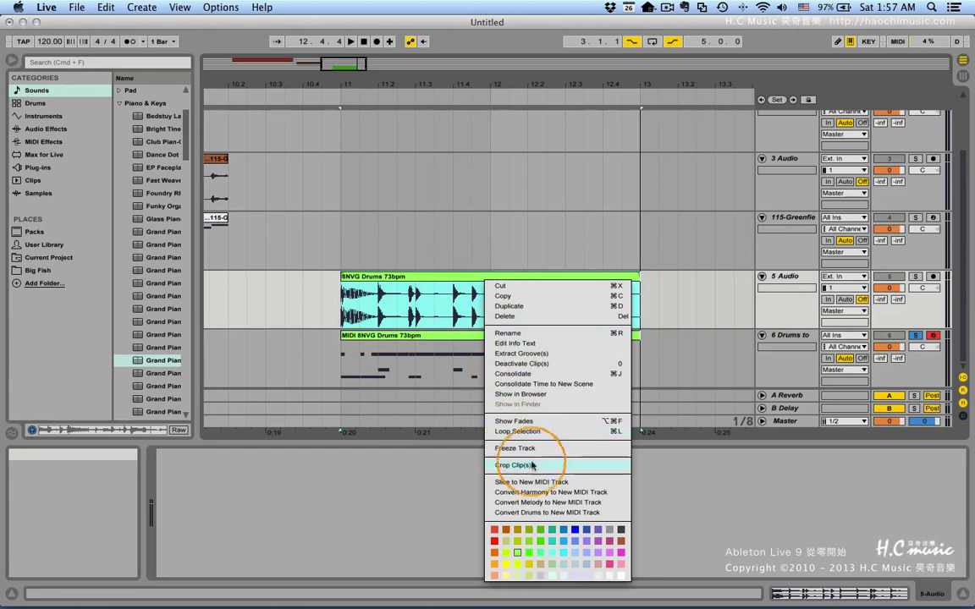
left_click(378, 309)
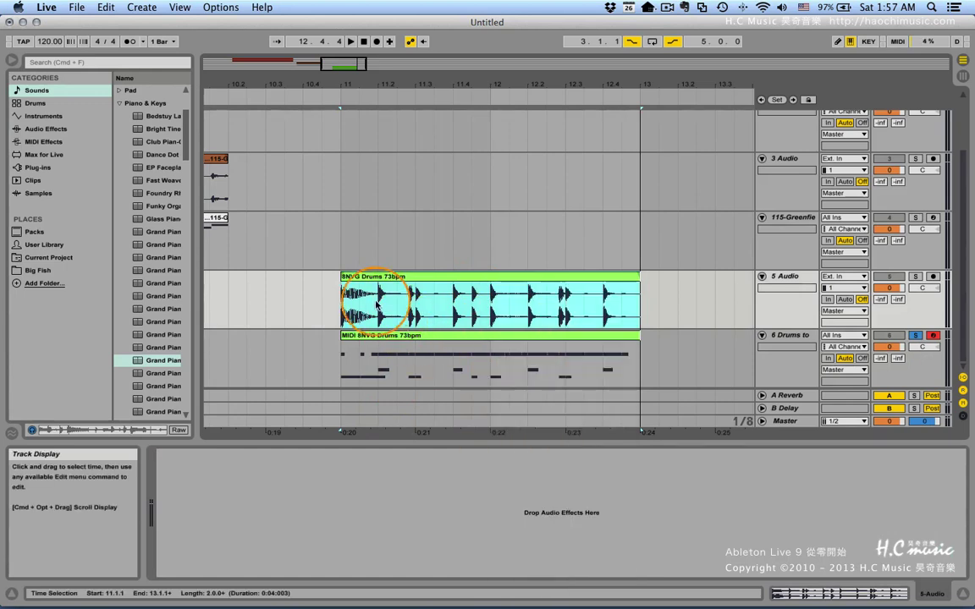
right_click(502, 337)
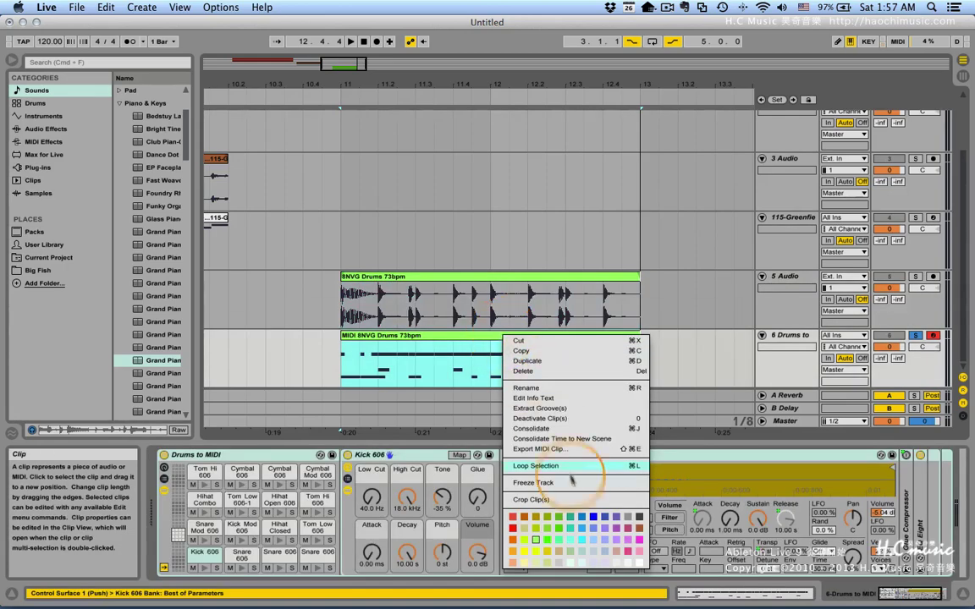
right_click(497, 295)
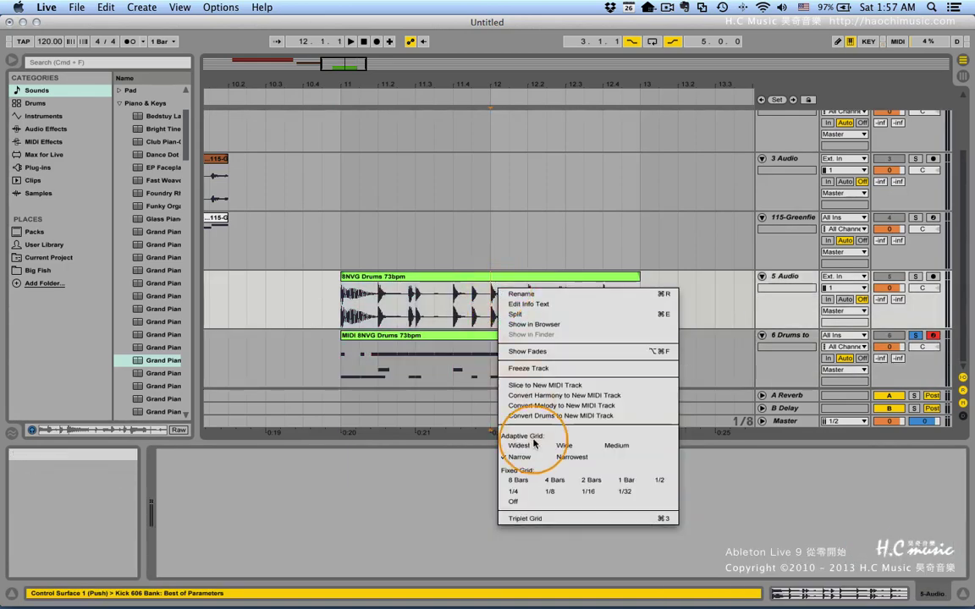
left_click(460, 336)
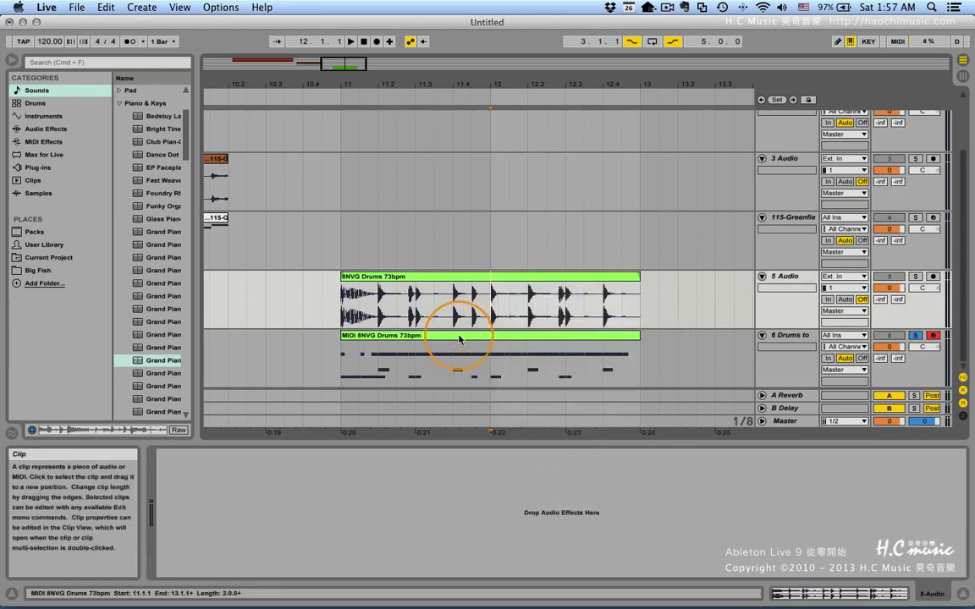
- Delete the converted drums MIDI track below the 8NVG Drums audio track
left_click(460, 337)
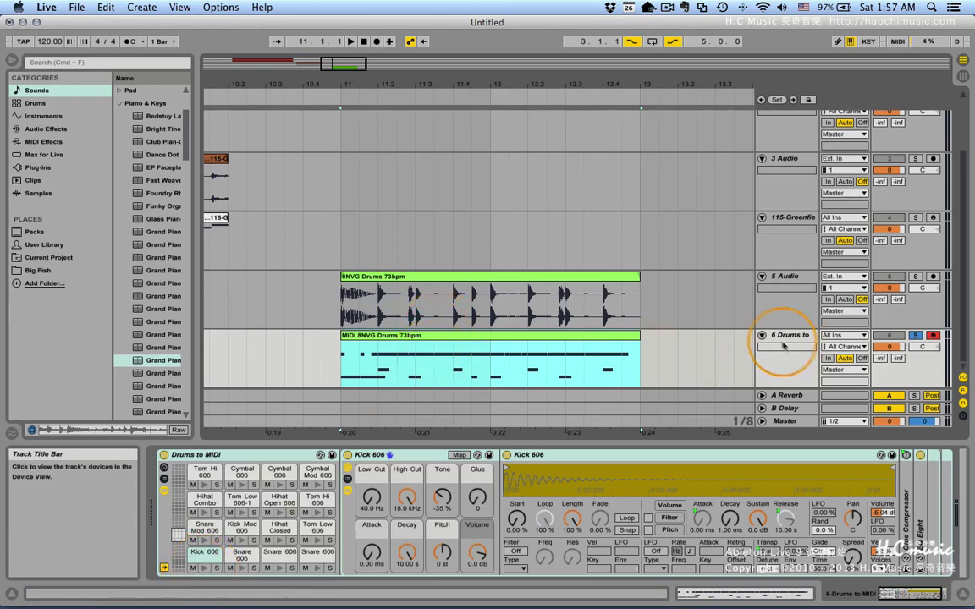
left_click(781, 338)
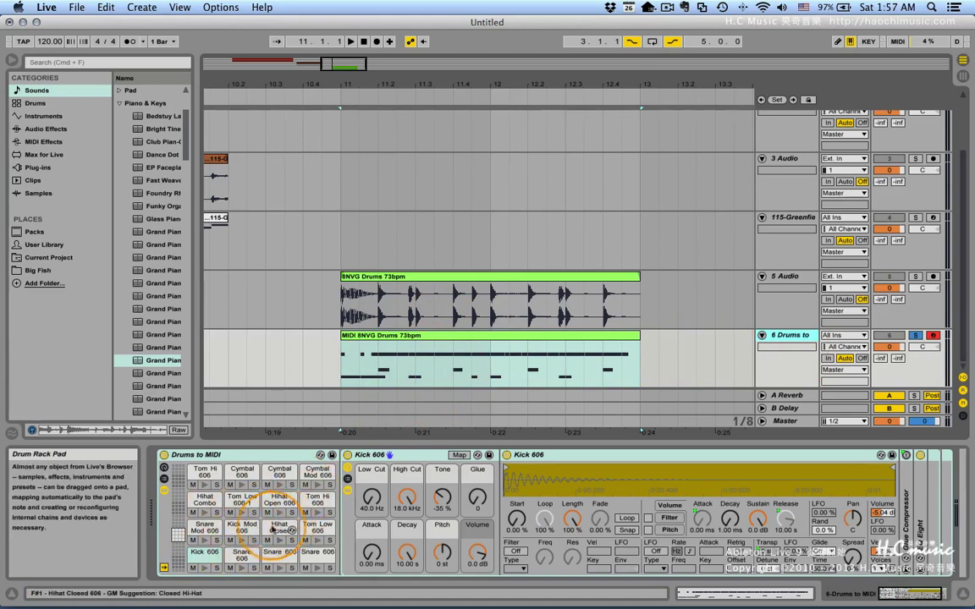
left_click(403, 357)
left_click(796, 338)
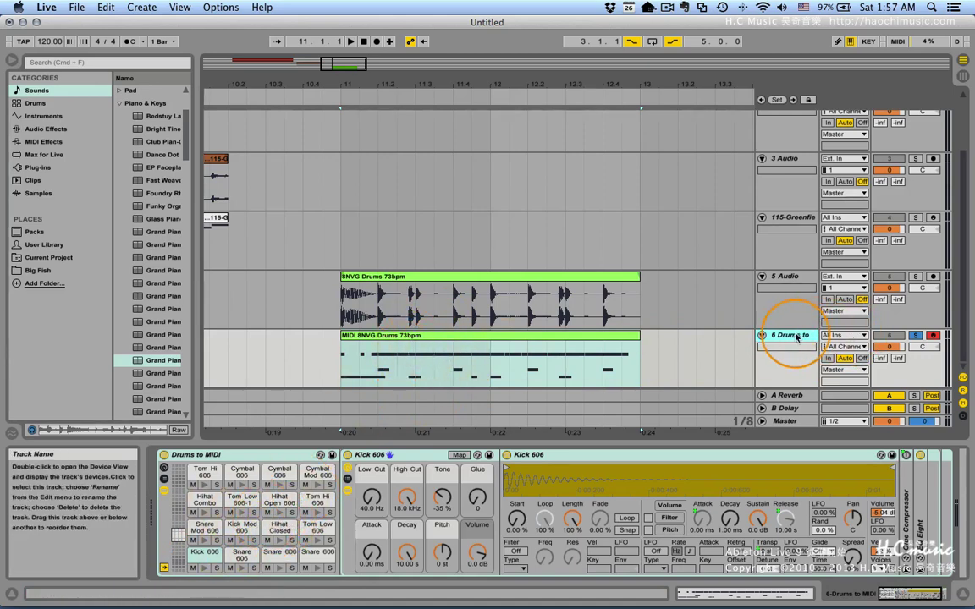
key("Delete")
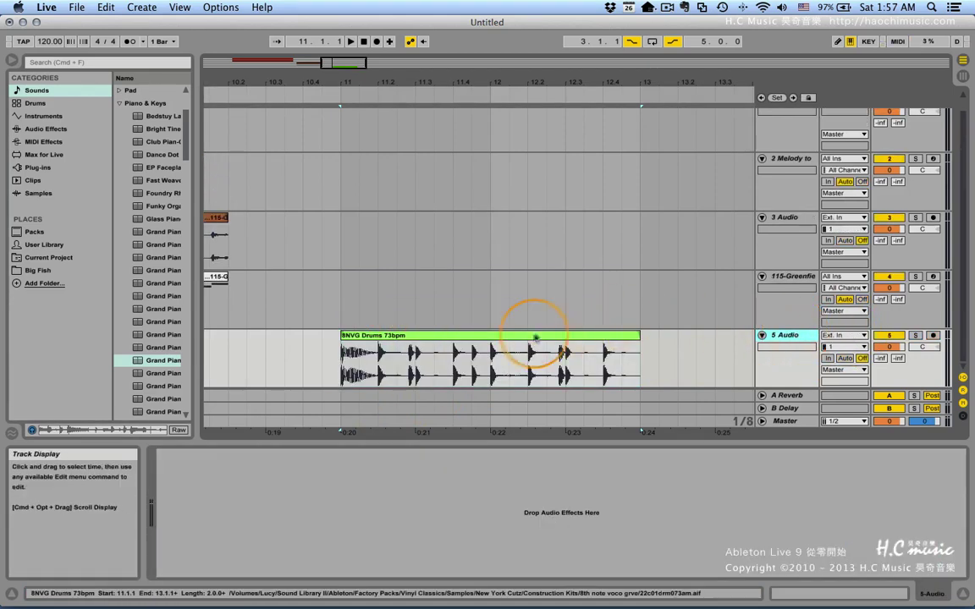
- Slice the 8NVG Drums 73bpm audio clip to a new MIDI track per Transient with the Built-in preset, and preview Slice 1
right_click(533, 347)
left_click(580, 233)
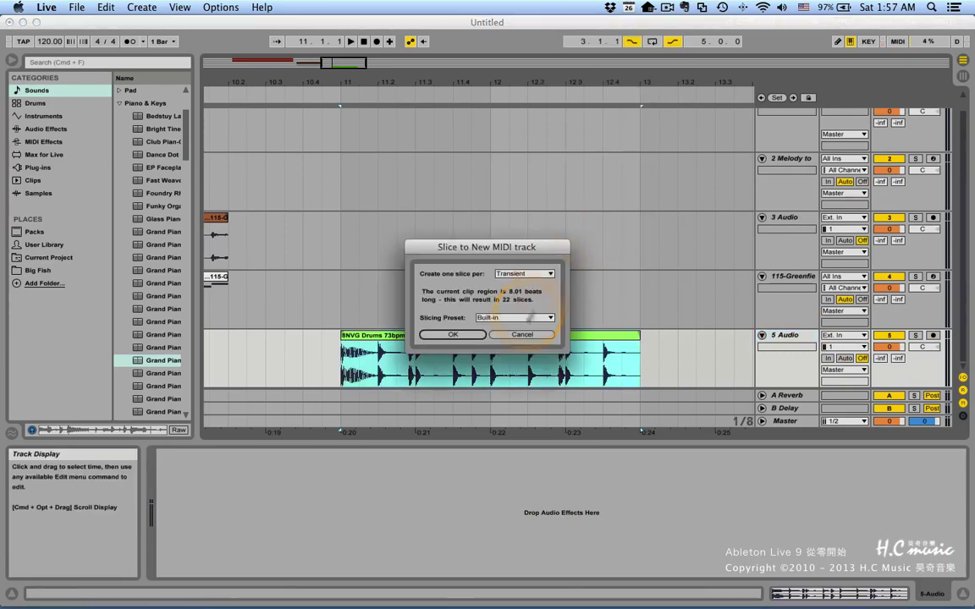
left_click(468, 332)
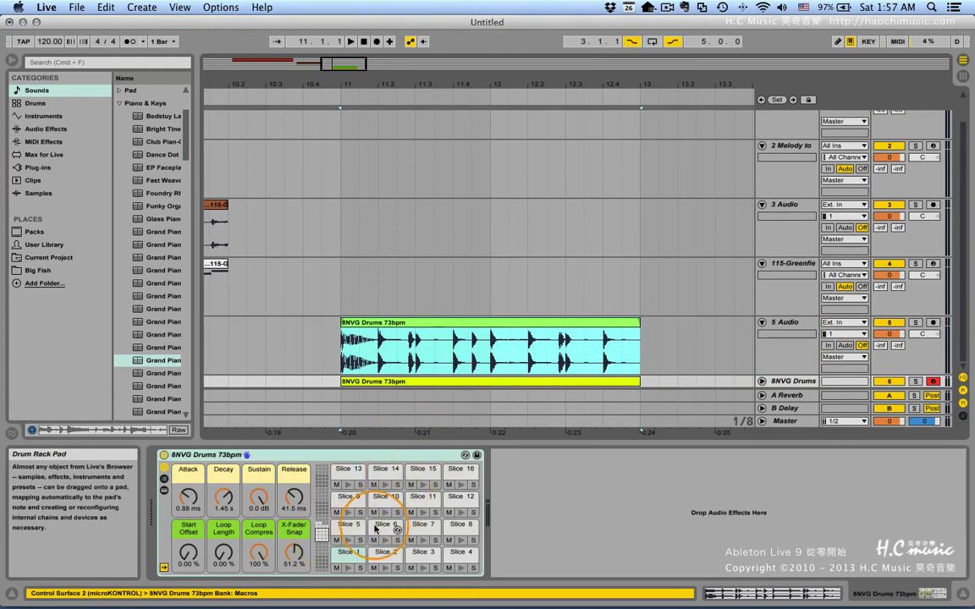
left_click(348, 570)
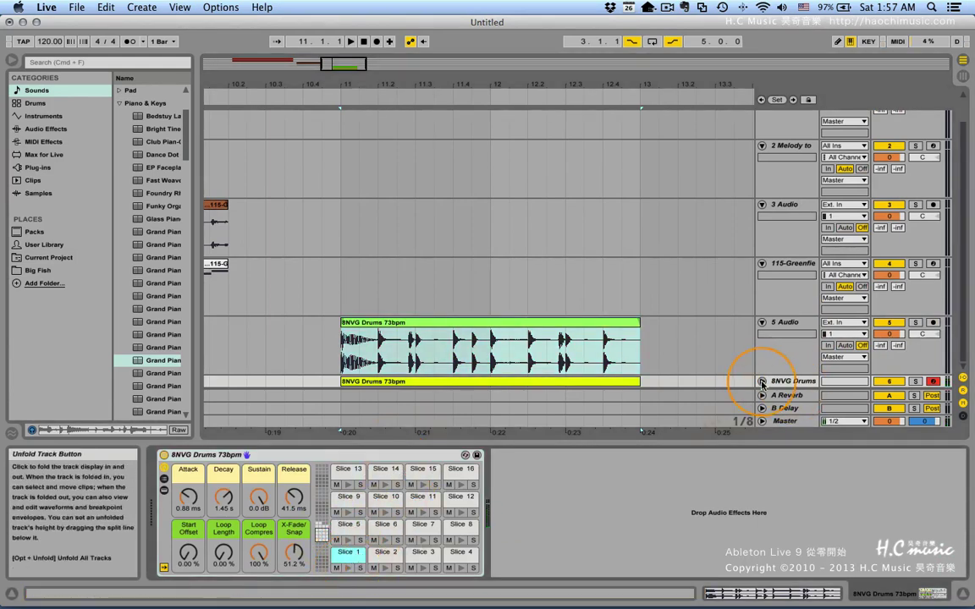
- Unfold the sliced 8NVG Drums track and open its MIDI clip to examine the slice notes, and fold the track again
left_click(762, 381)
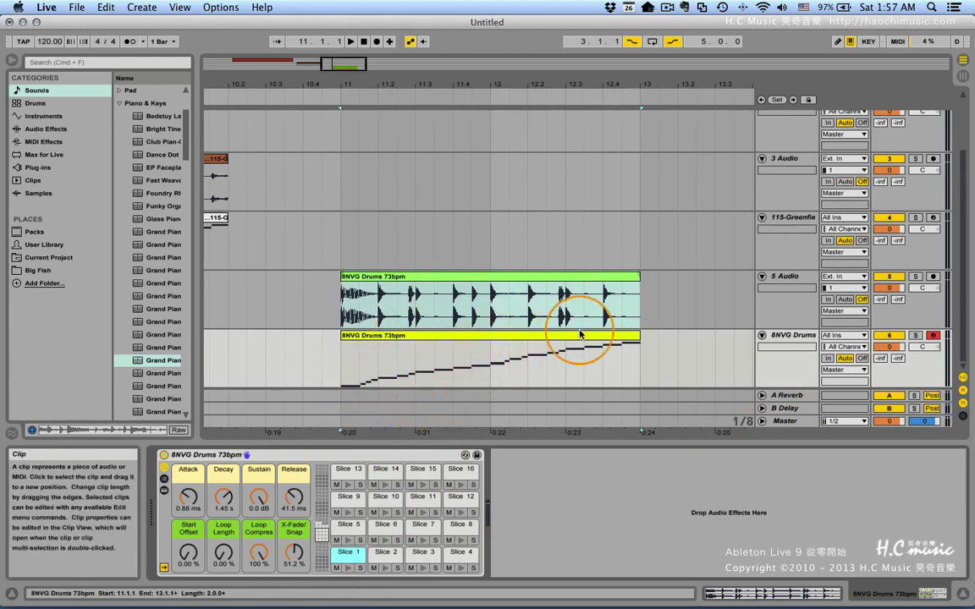
double_click(554, 342)
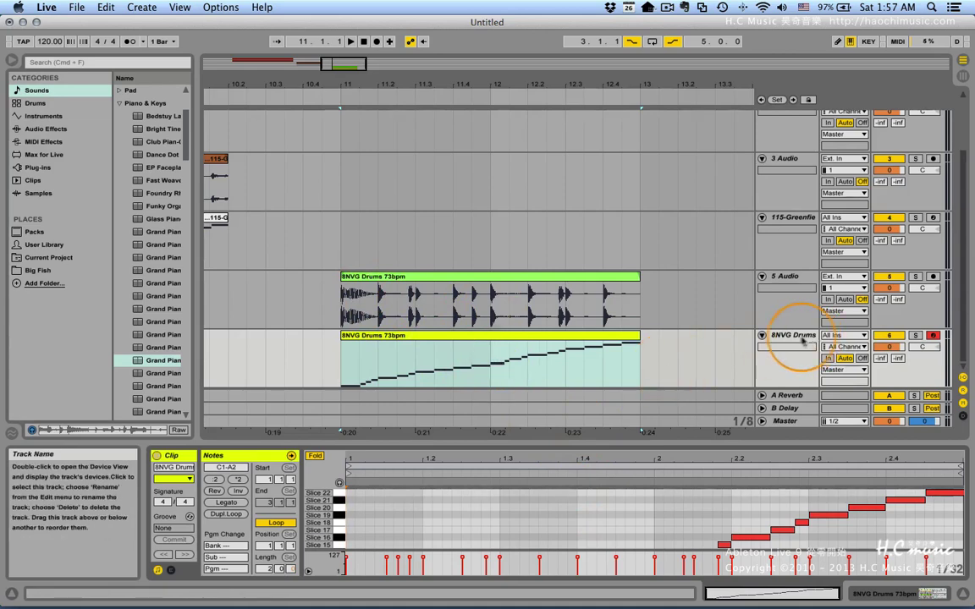
left_click(761, 336)
scroll(708, 308, "left", 3)
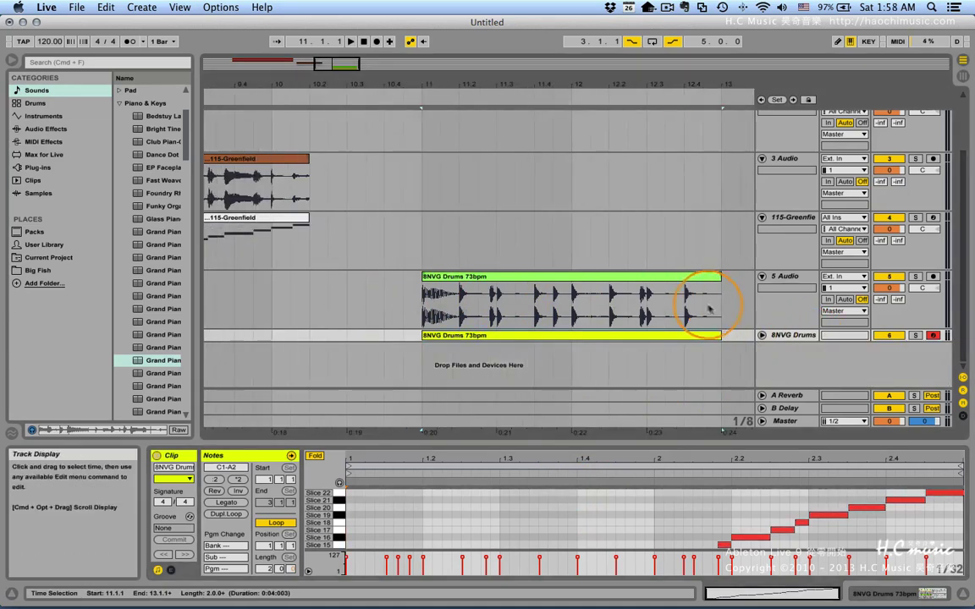
left_click_drag(436, 85, 436, 89)
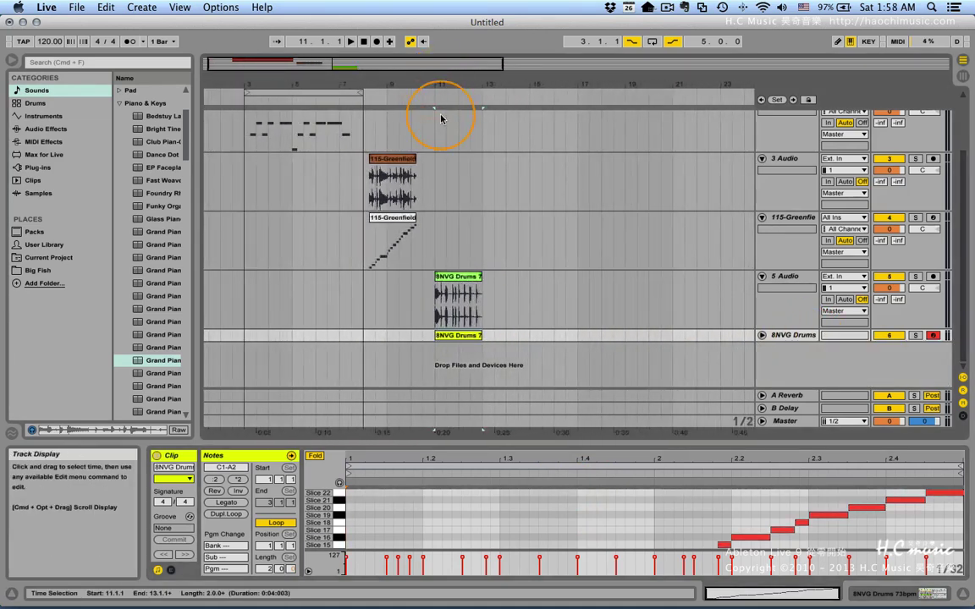